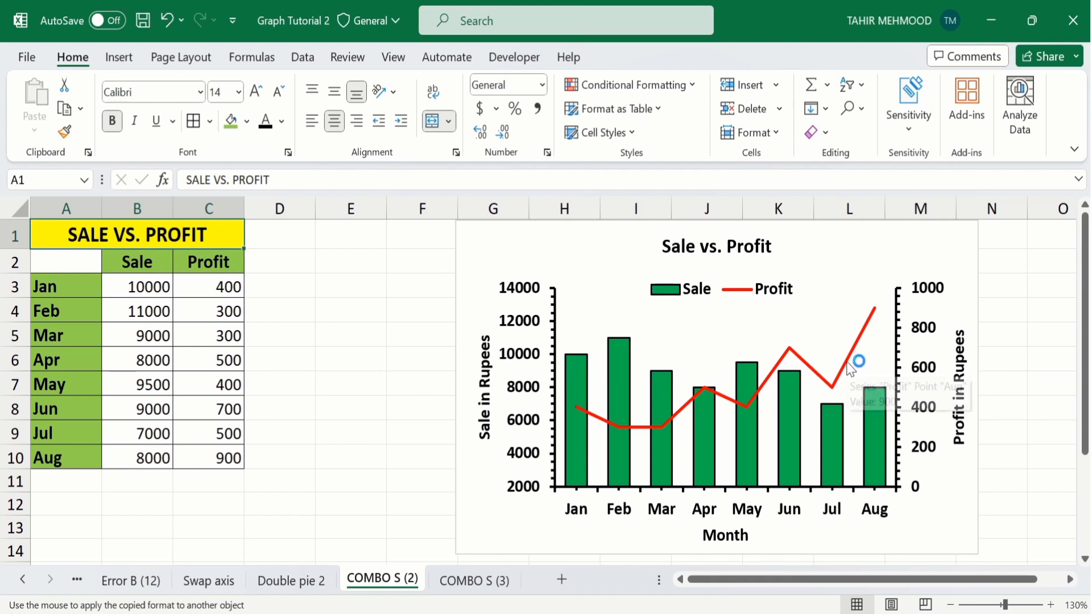
Insert a Clustered Column - Line on Secondary Axis combo chart from A2:C10 on the COMBO S (3) sheet and move it clear of the table.
{"action": "mouse_move", "coordinate": [841, 432]}
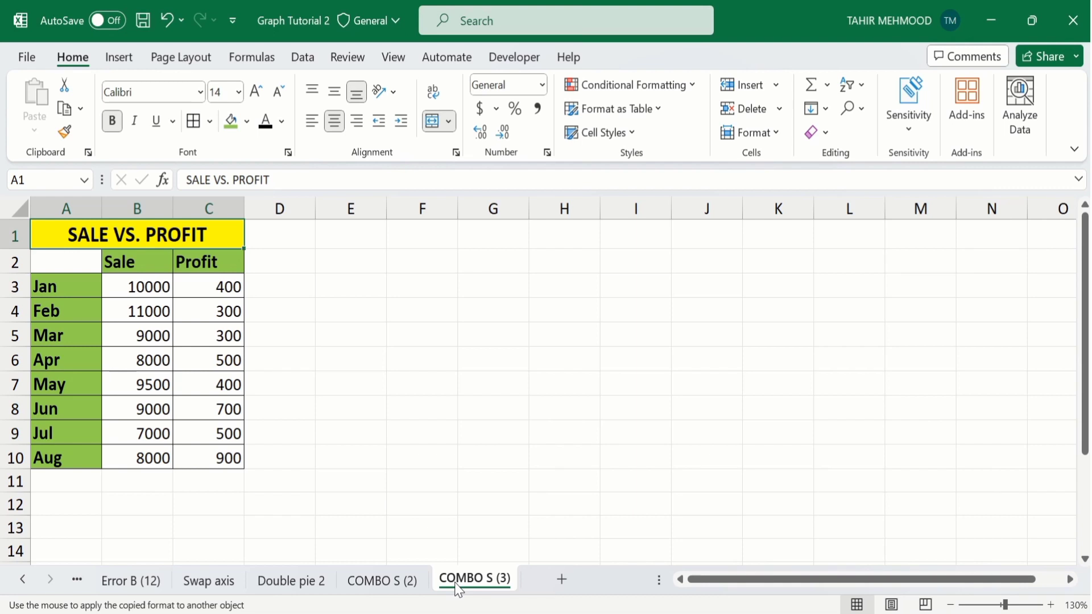
{"action": "left_click", "coordinate": [231, 458]}
{"action": "left_click_drag", "start_coordinate": [231, 459], "coordinate": [95, 265]}
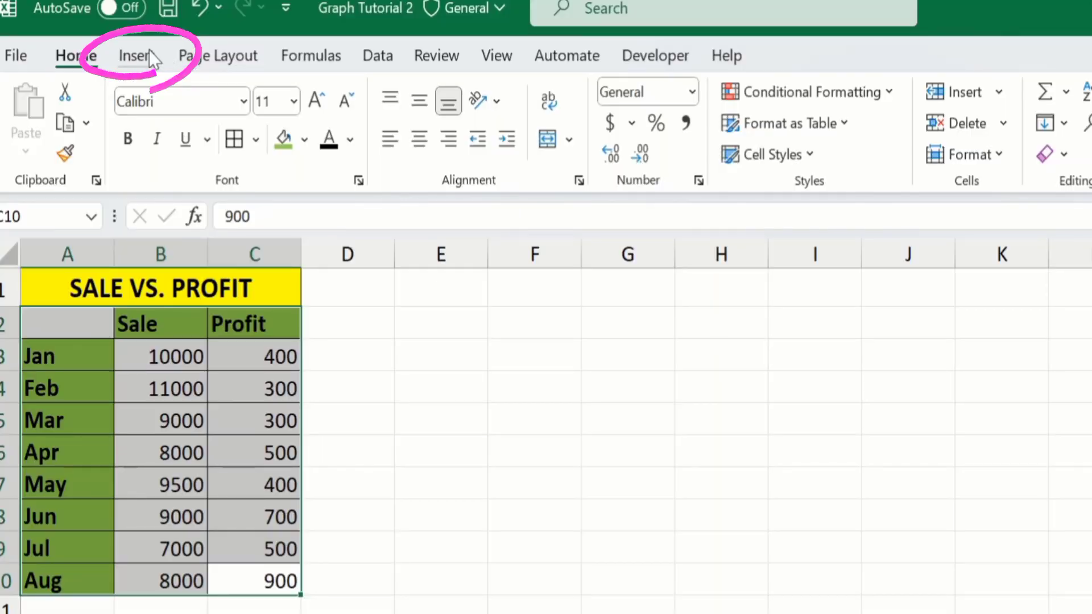
{"action": "left_click", "coordinate": [136, 56]}
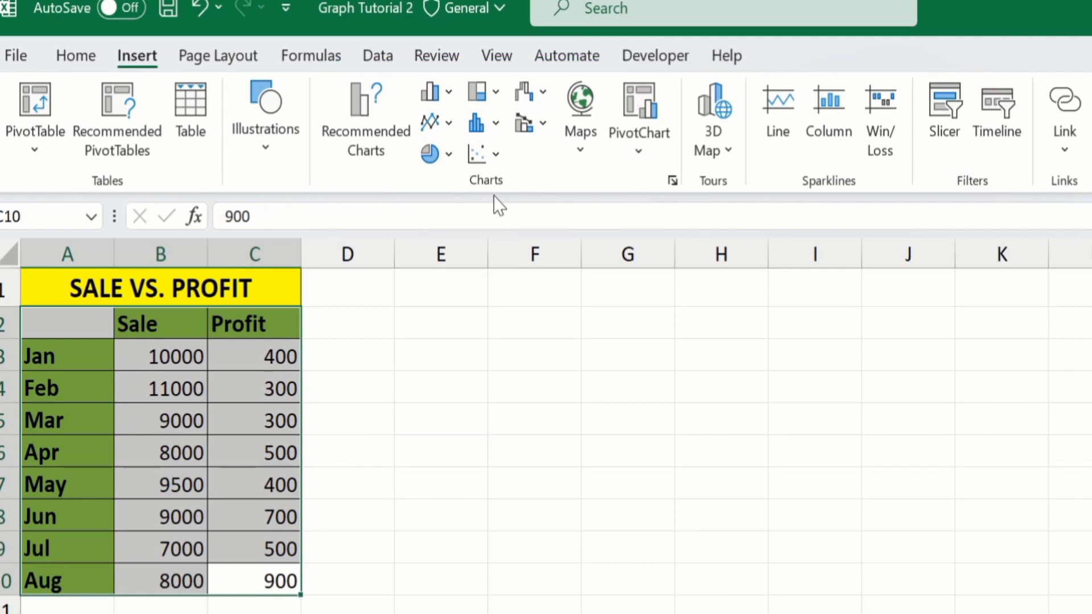
{"action": "left_click", "coordinate": [543, 123]}
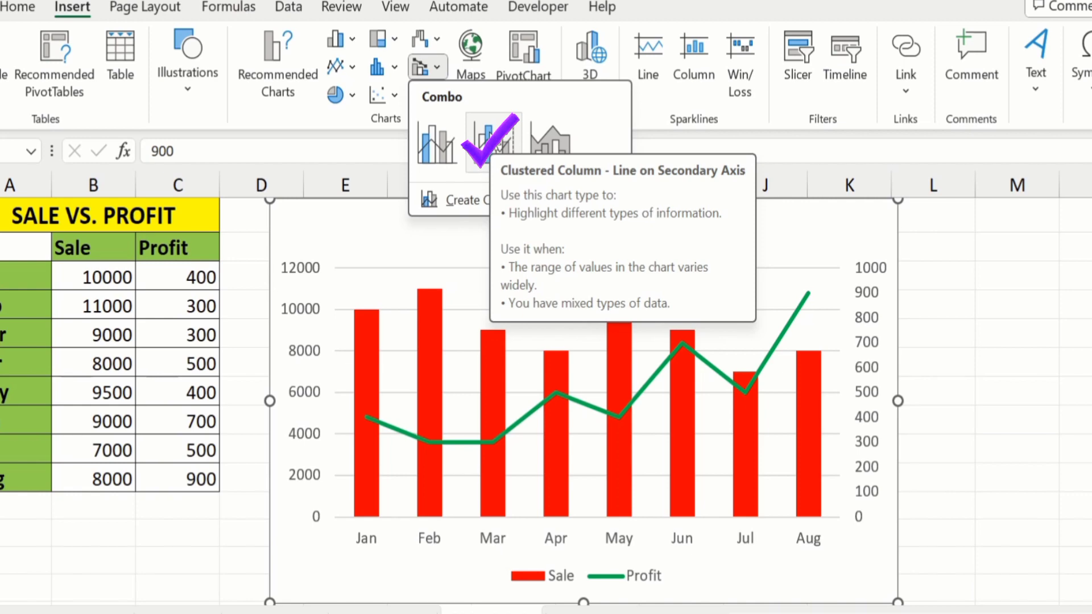
{"action": "left_click", "coordinate": [492, 143]}
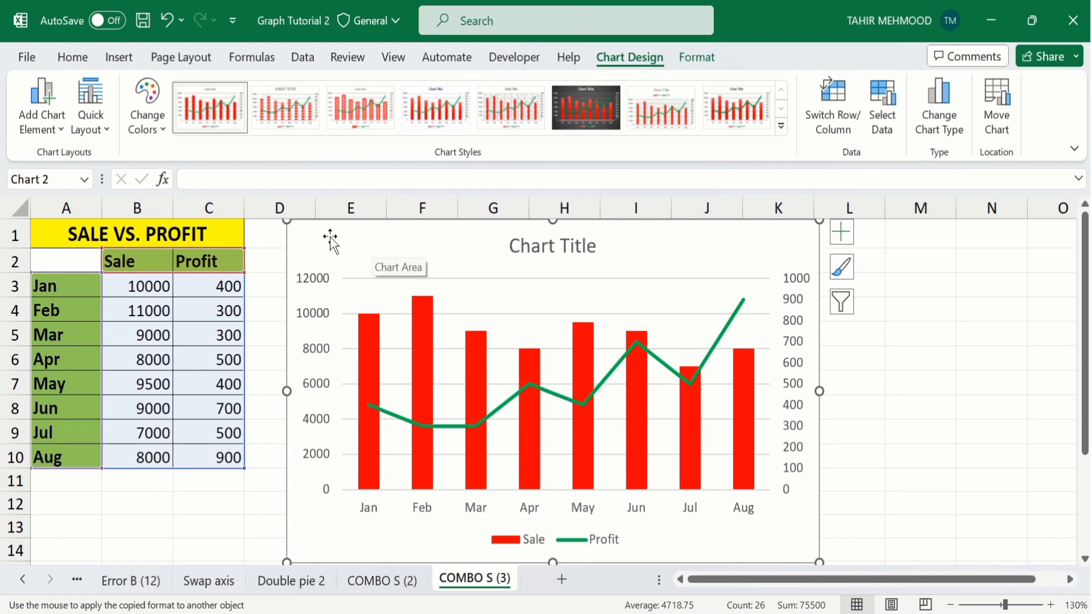
{"action": "left_click_drag", "start_coordinate": [326, 237], "coordinate": [391, 239]}
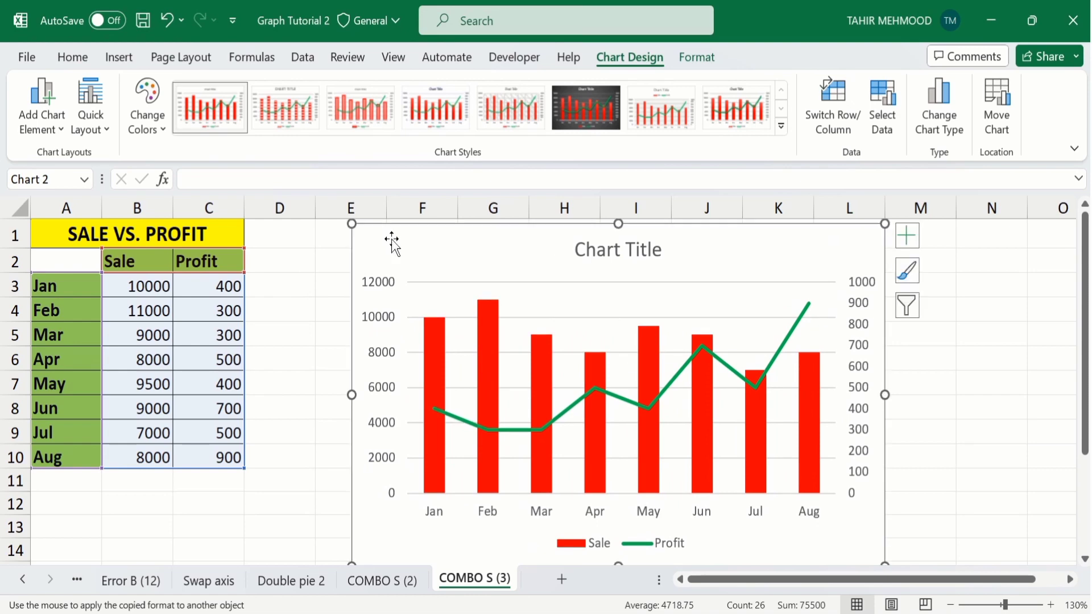
Review the reference chart on the COMBO S (2) sheet and the style, colour and layout options available for the new chart.
{"action": "left_click", "coordinate": [383, 579]}
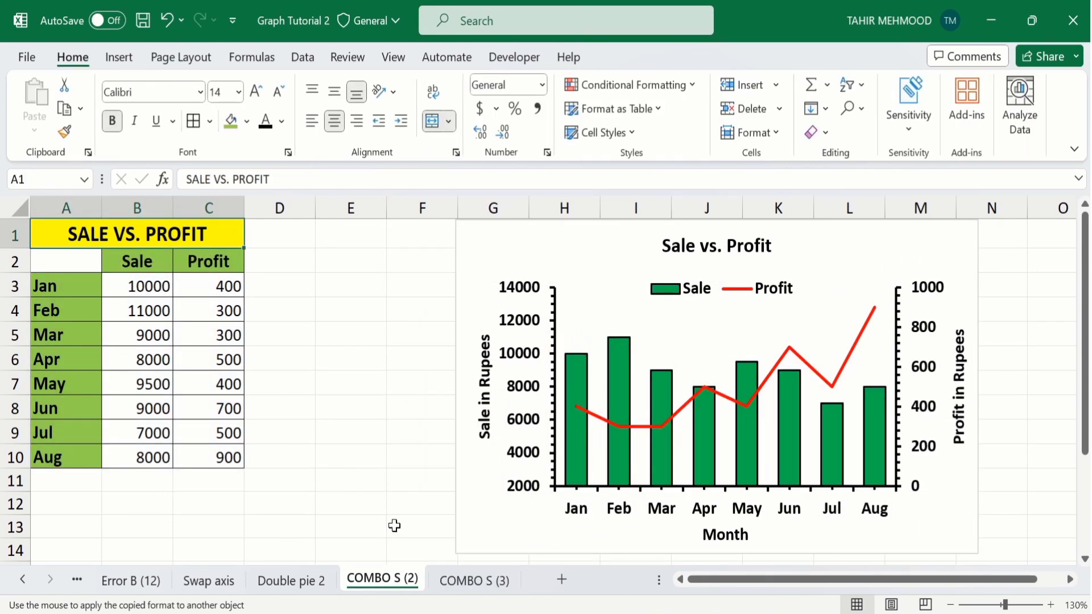
{"action": "left_click", "coordinate": [465, 580]}
{"action": "left_click", "coordinate": [332, 289]}
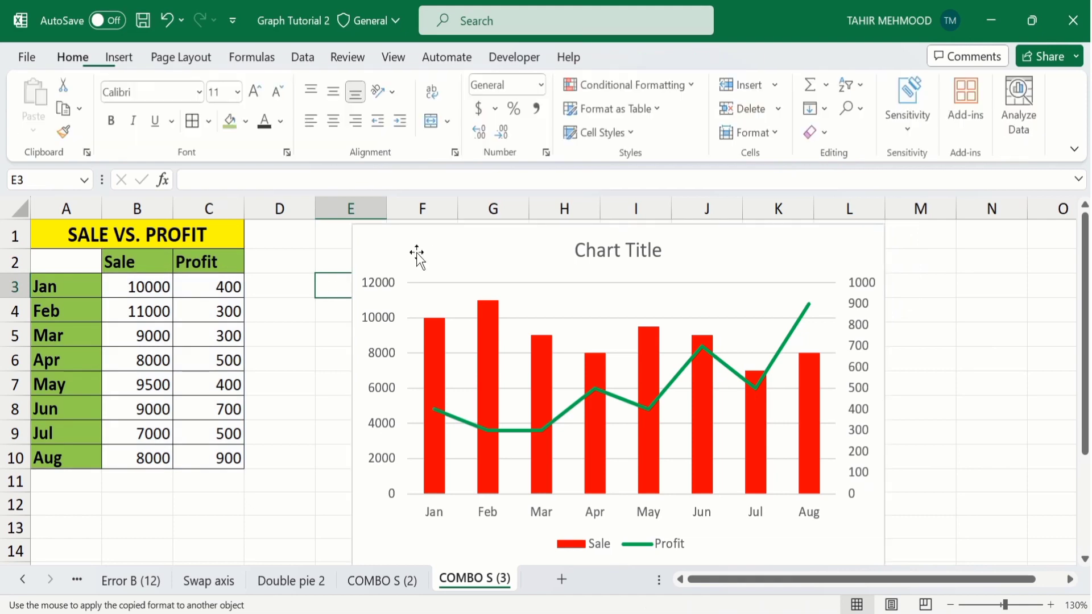
{"action": "left_click", "coordinate": [446, 249]}
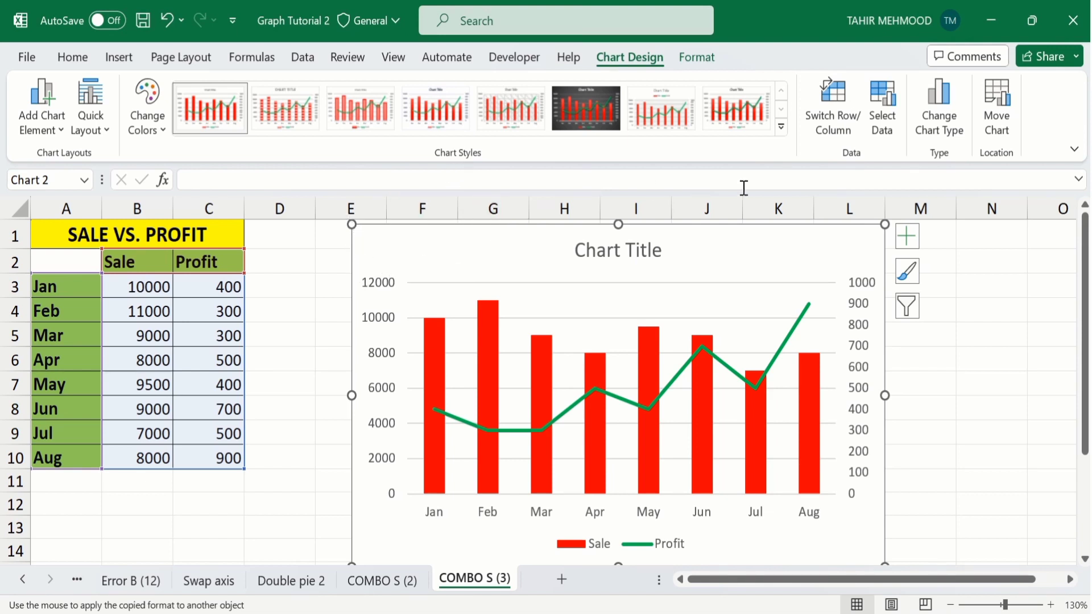
{"action": "left_click", "coordinate": [784, 128]}
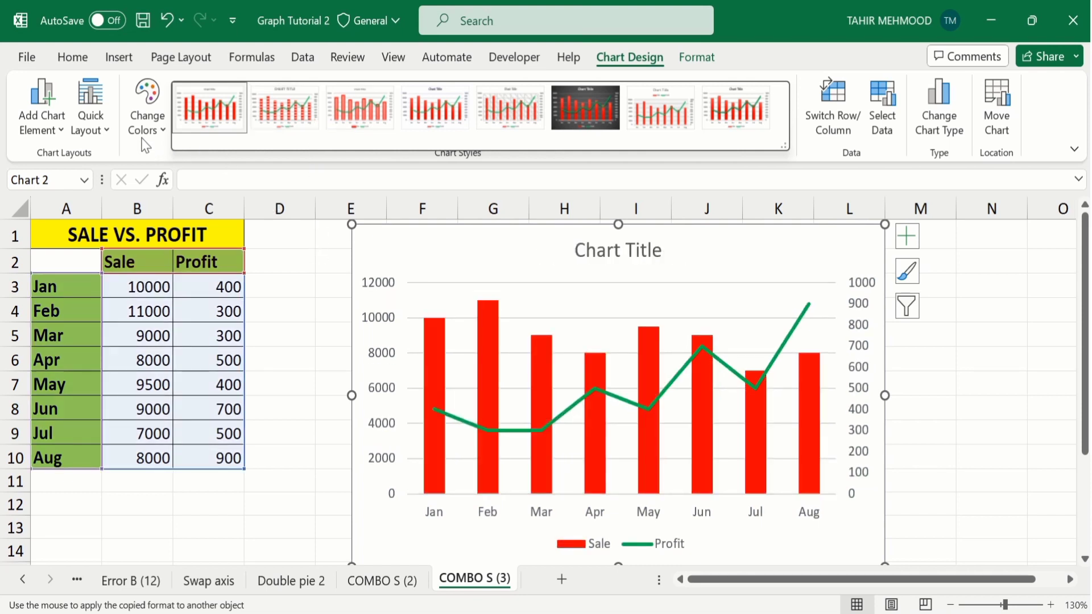
{"action": "left_click", "coordinate": [164, 131]}
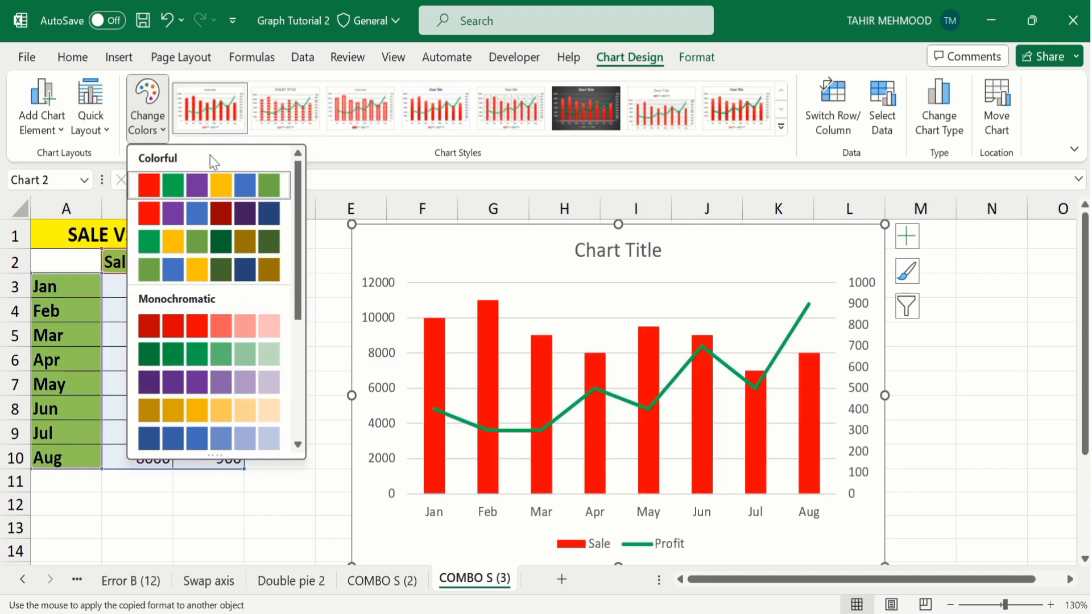
{"action": "left_click", "coordinate": [108, 132]}
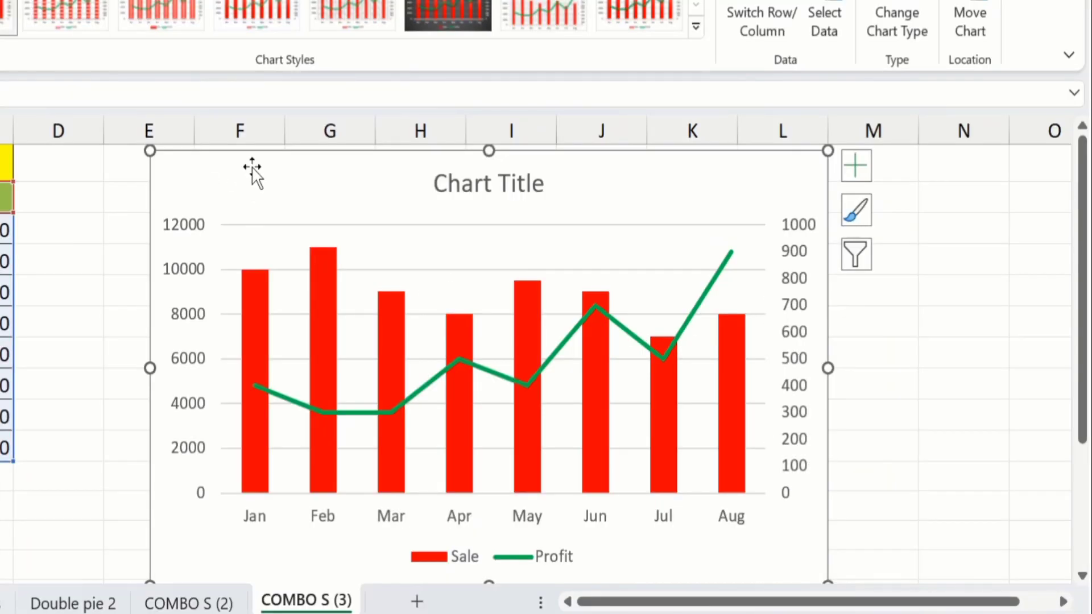
Remove the combo chart's gridlines and add axis titles.
{"action": "left_click", "coordinate": [856, 166]}
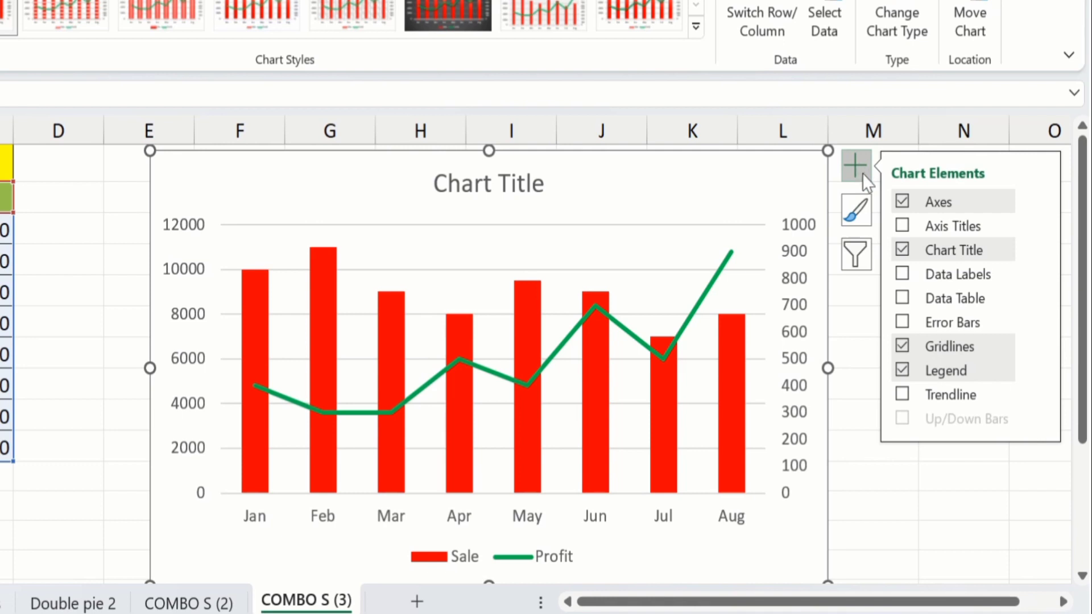
{"action": "left_click", "coordinate": [901, 347]}
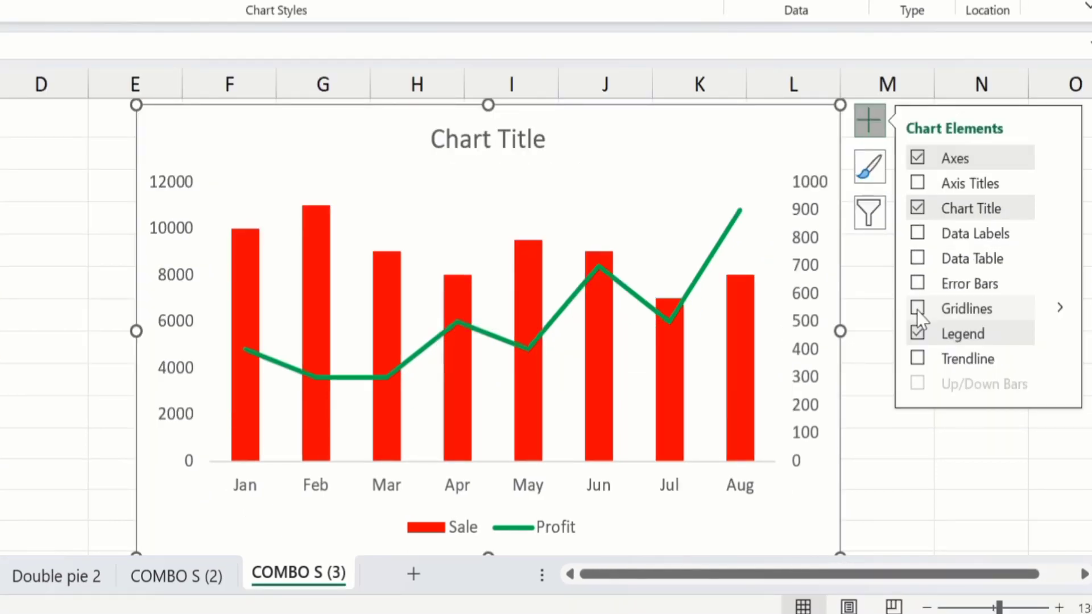
{"action": "left_click", "coordinate": [917, 185]}
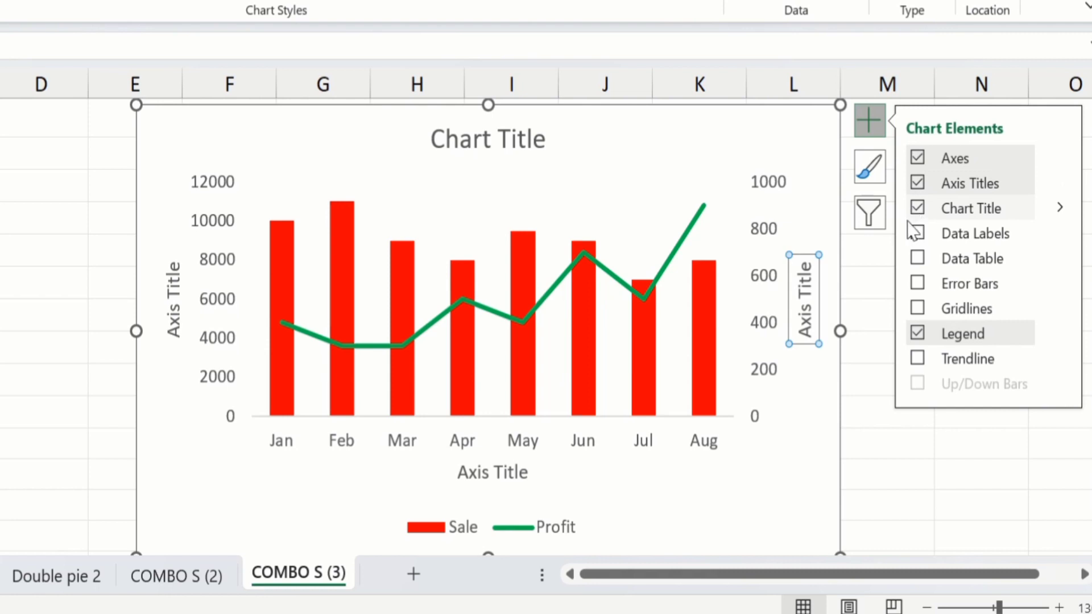
{"action": "left_click", "coordinate": [912, 237]}
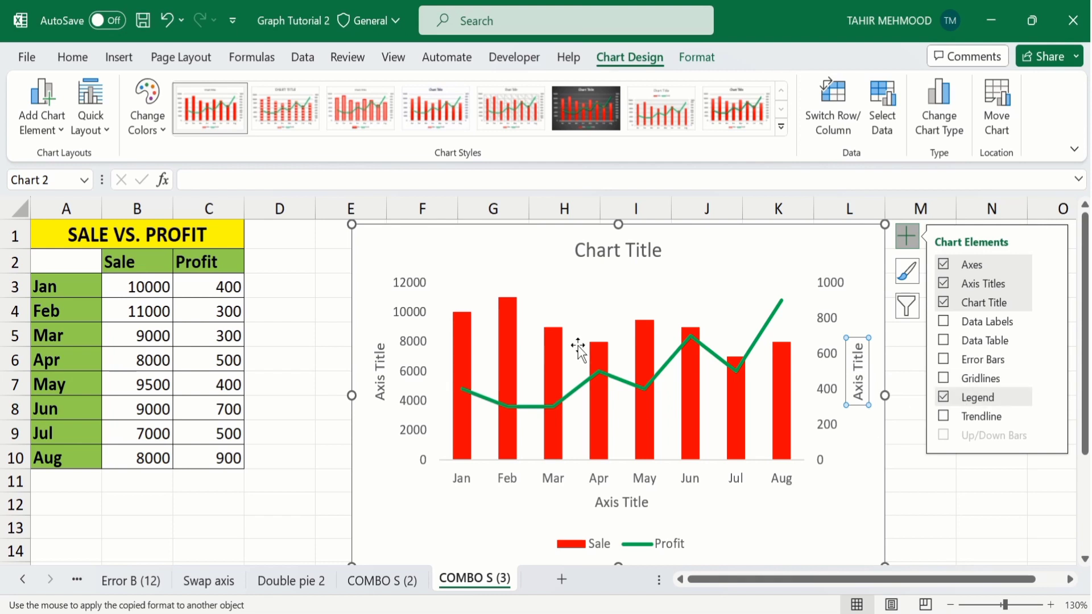
{"action": "left_click", "coordinate": [295, 290]}
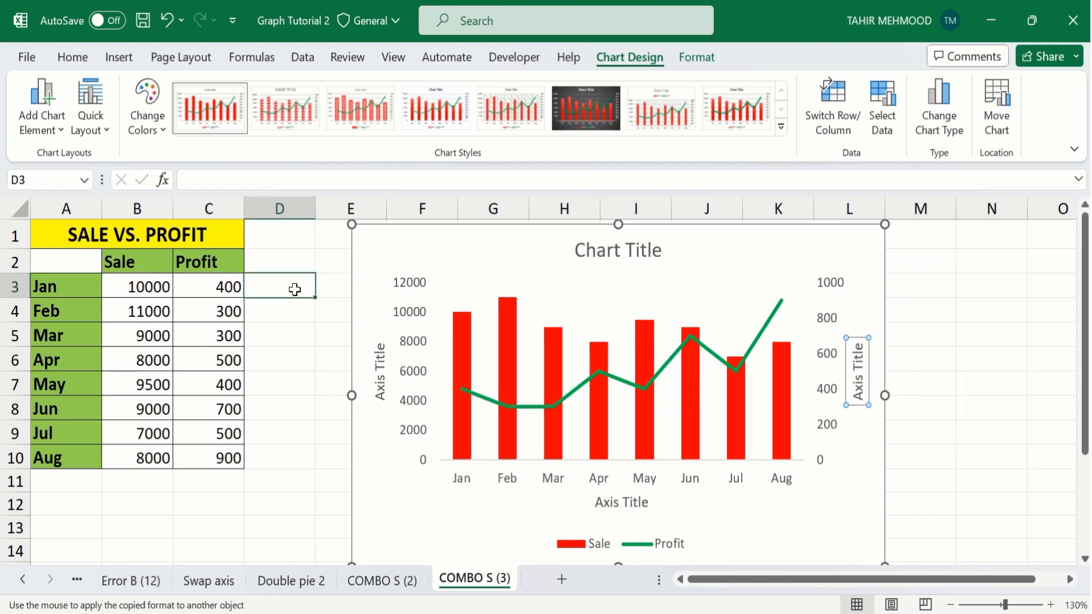
Replace the placeholder chart title with "SALE VS. PROFIT".
{"action": "left_click", "coordinate": [626, 253]}
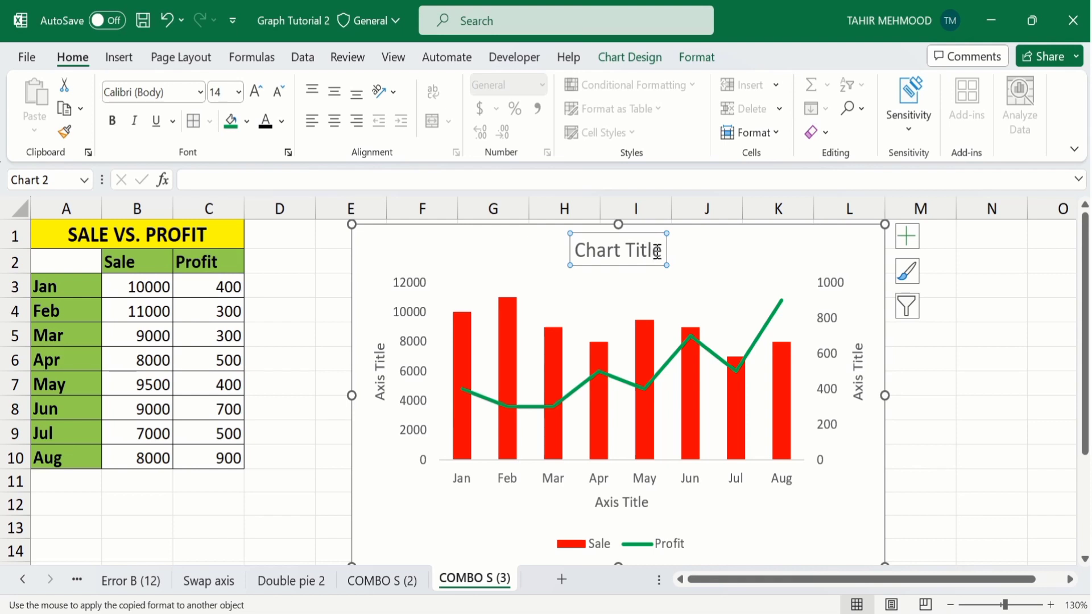
{"action": "left_click", "coordinate": [662, 250]}
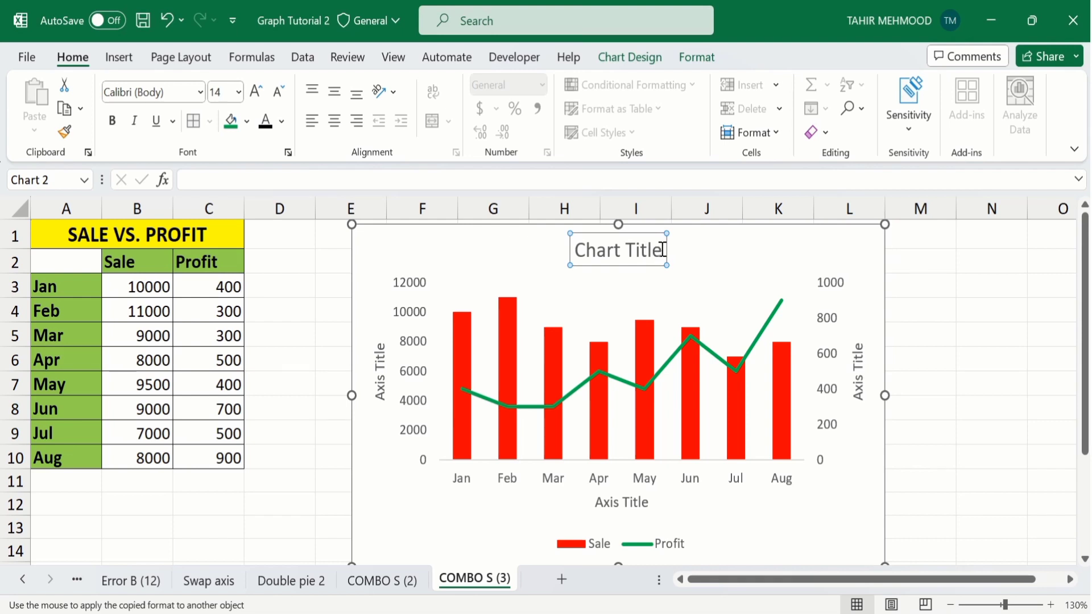
{"action": "key", "text": "BackSpace"}
{"action": "key", "text": "BackSpace"}
{"action": "key", "text": "BackSpace"}
{"action": "key", "text": "BackSpace"}
{"action": "key", "text": "BackSpace"}
{"action": "key", "text": "BackSpace"}
{"action": "key", "text": "BackSpace"}
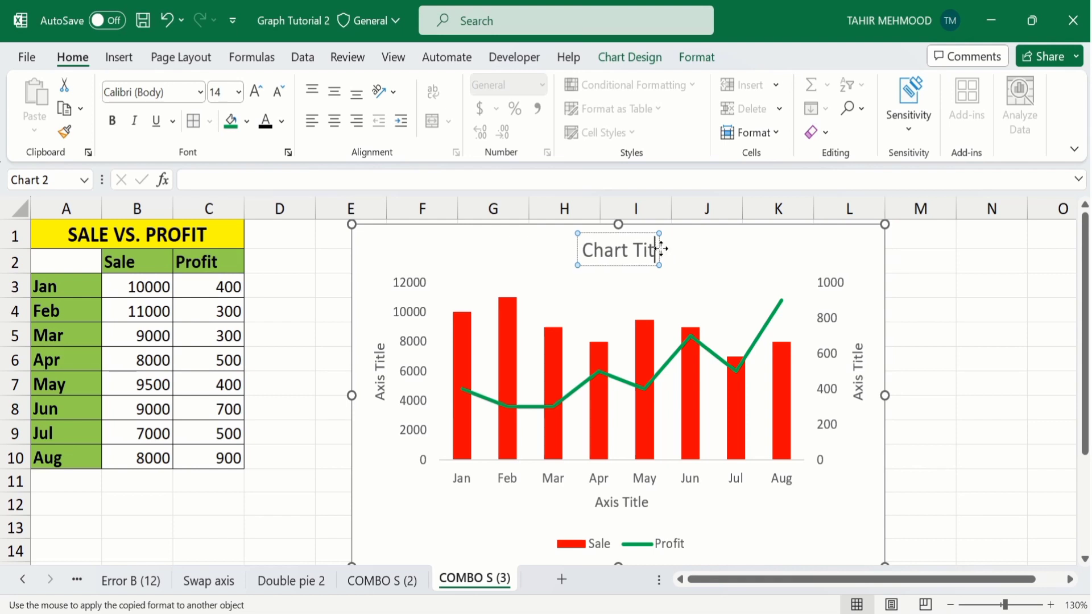
{"action": "key", "text": "BackSpace"}
{"action": "key", "text": "BackSpace"}
{"action": "key", "text": "BackSpace"}
{"action": "key", "text": "BackSpace"}
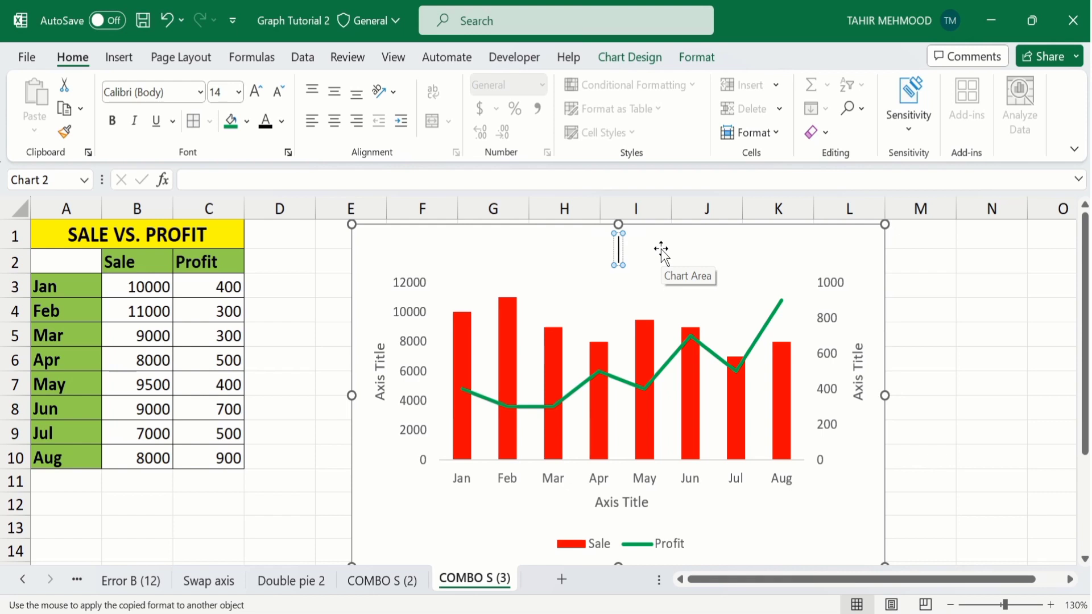
{"action": "type", "text": "SALE"}
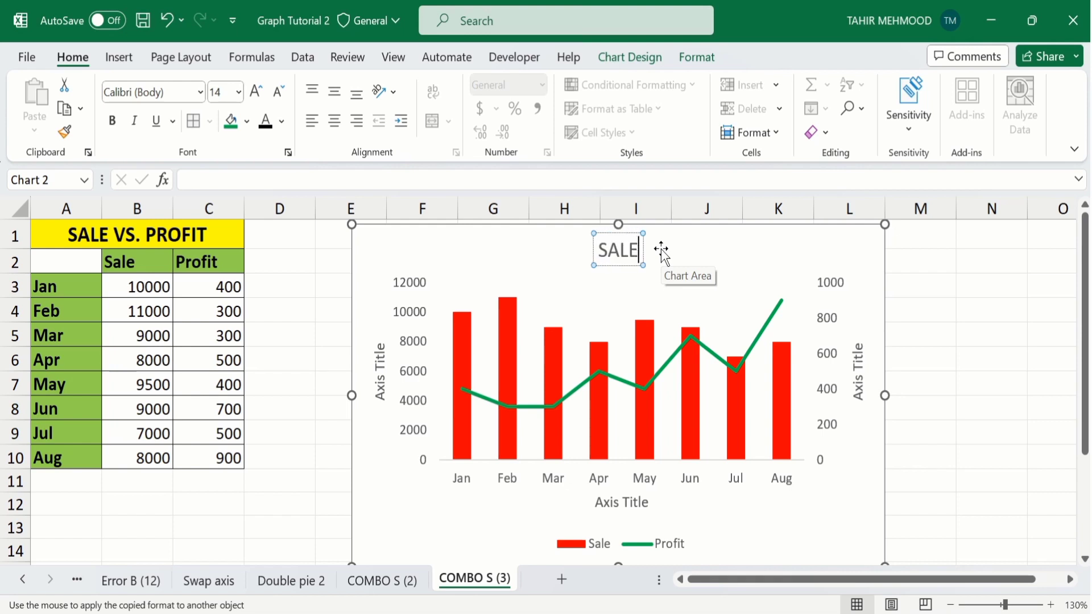
{"action": "type", "text": " VS"}
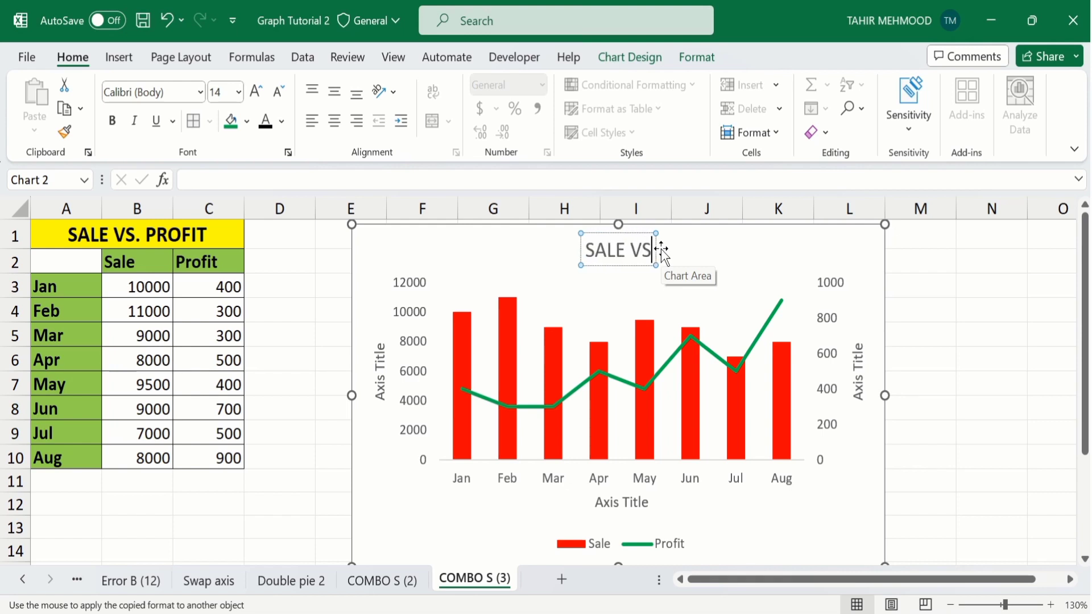
{"action": "type", "text": ". PR"}
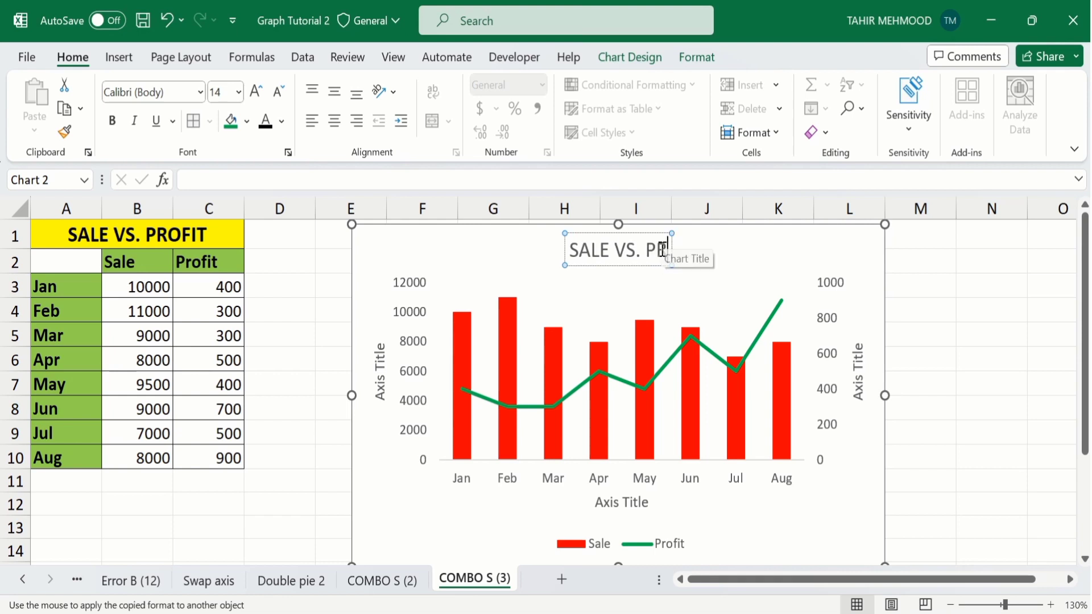
{"action": "type", "text": "OFITT"}
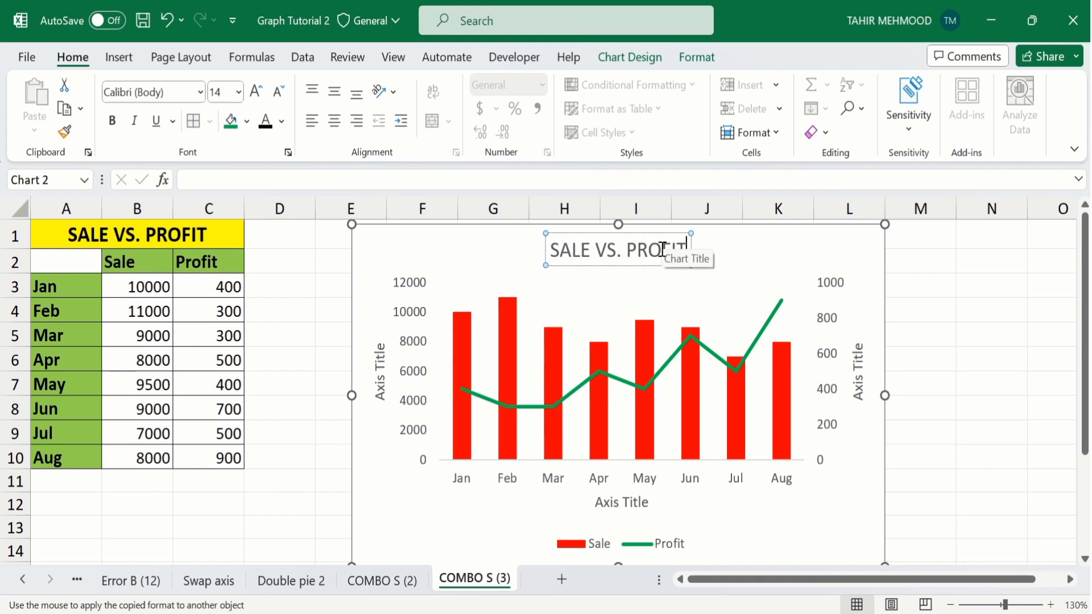
{"action": "left_click", "coordinate": [303, 288]}
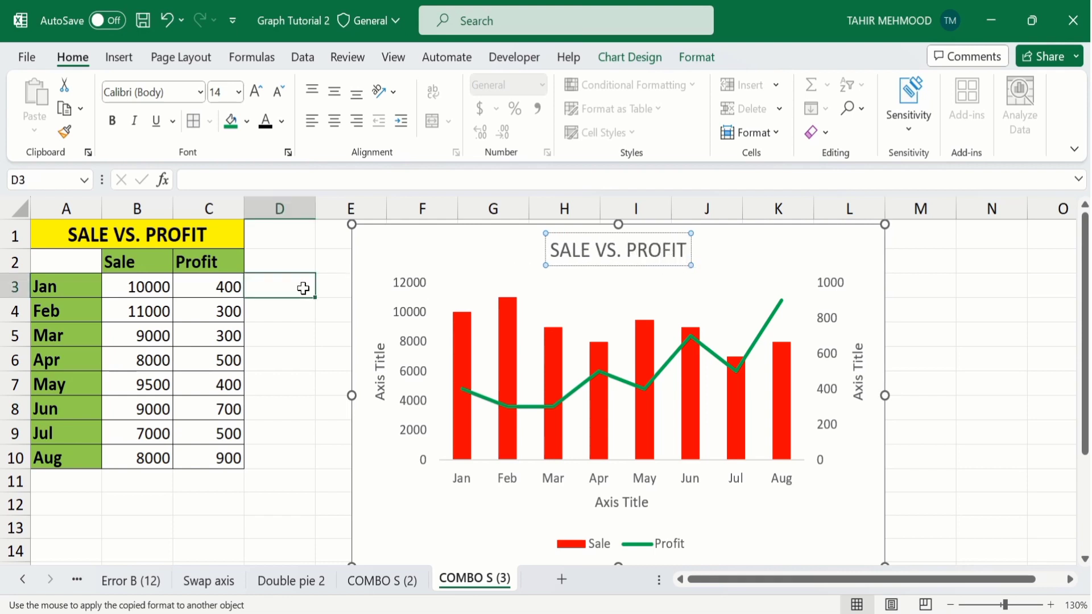
Format the chart title in bold black text at font size 16.
{"action": "left_click", "coordinate": [584, 251]}
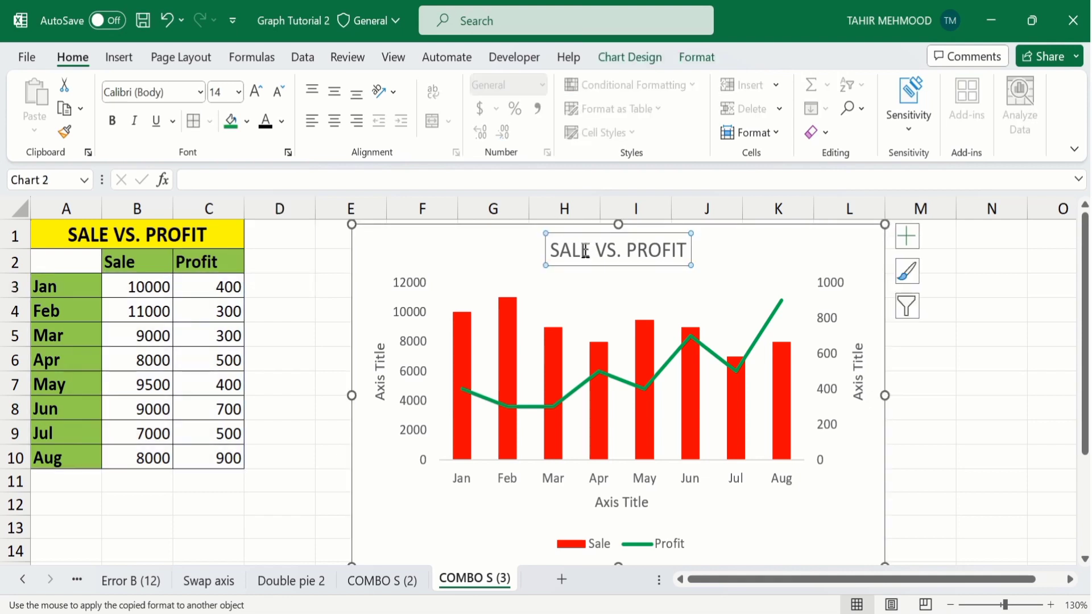
{"action": "left_click", "coordinate": [281, 121]}
{"action": "left_click", "coordinate": [277, 195]}
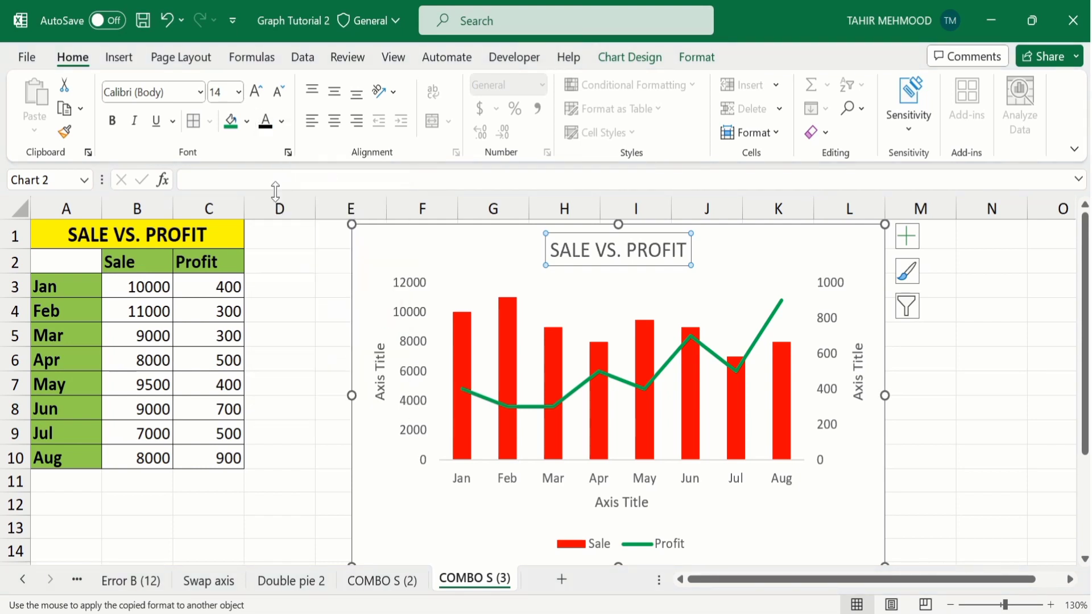
{"action": "left_click", "coordinate": [112, 121]}
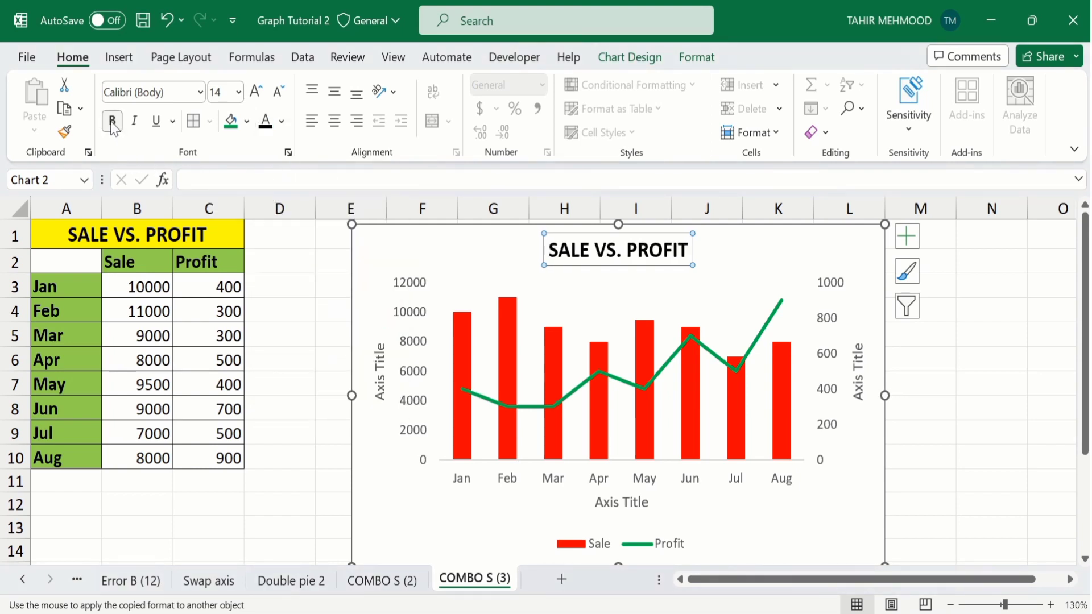
{"action": "left_click", "coordinate": [239, 92]}
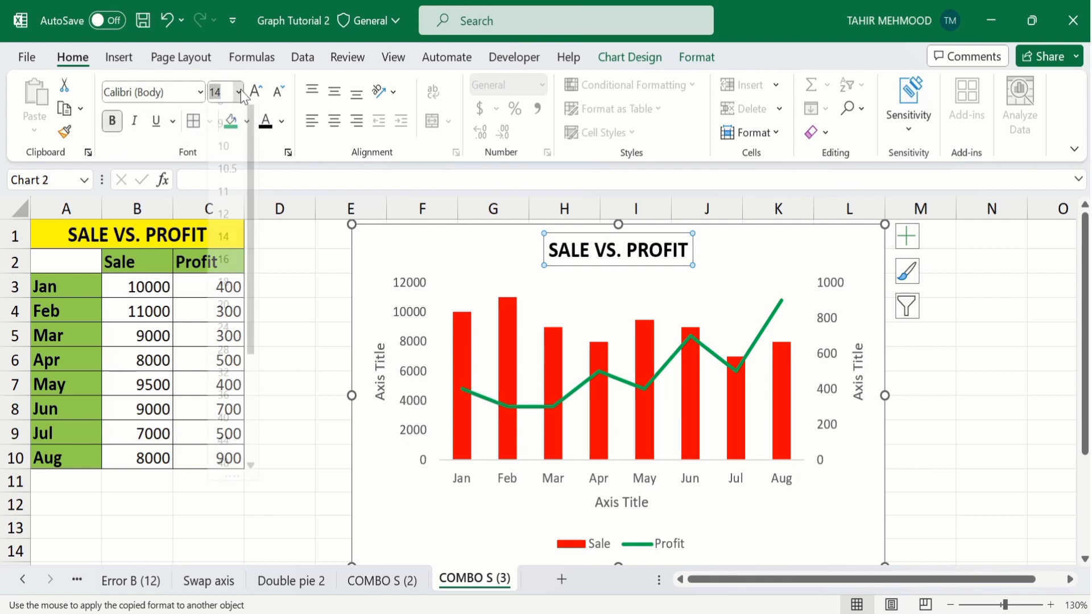
{"action": "left_click", "coordinate": [227, 275]}
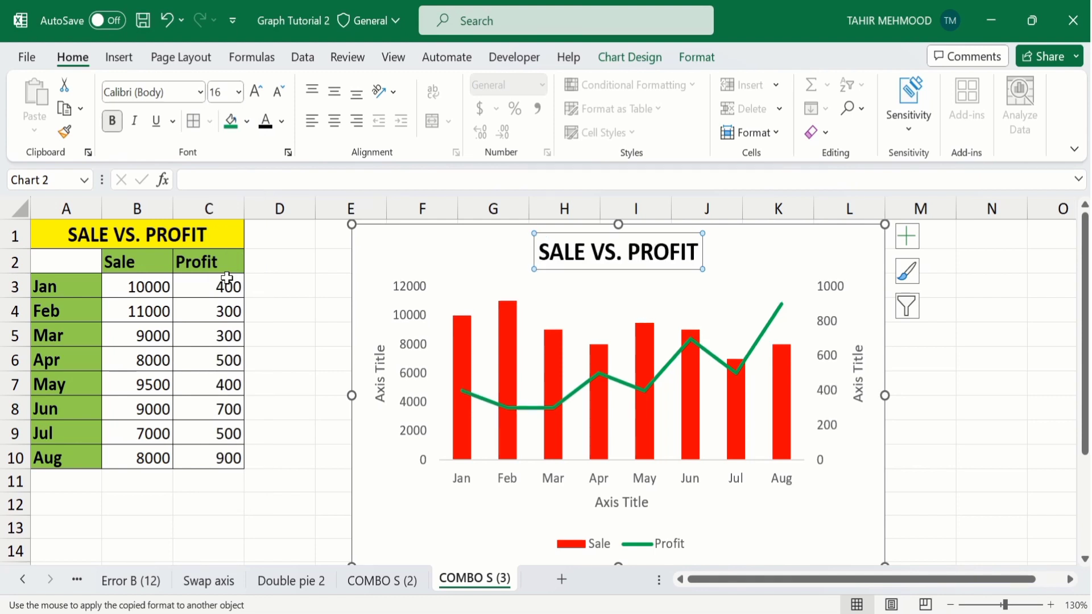
Set the primary vertical axis title to "Sale in Rupees".
{"action": "left_click", "coordinate": [380, 370]}
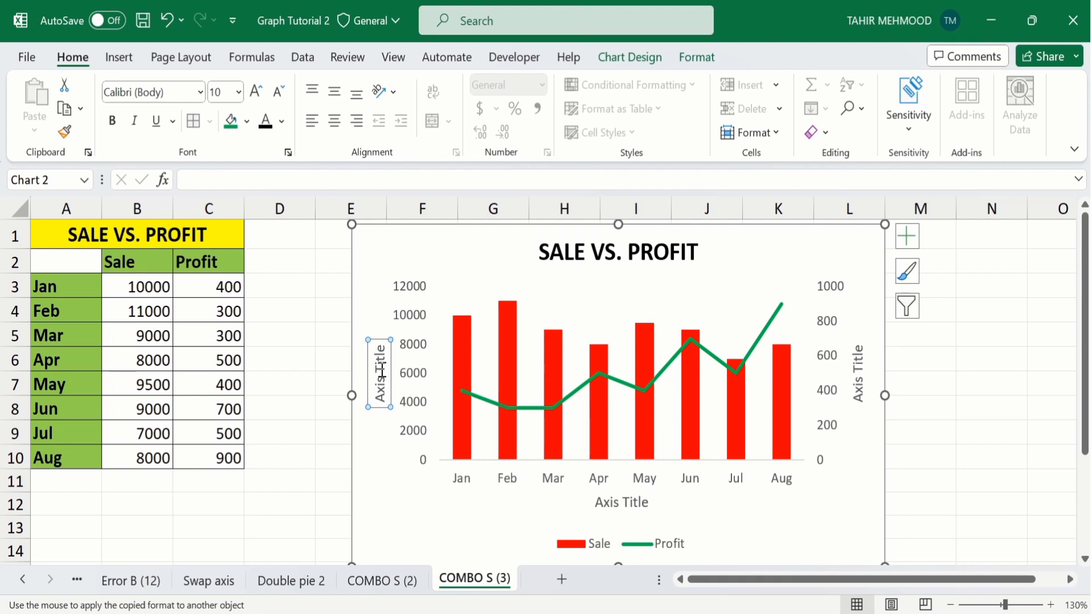
{"action": "left_click", "coordinate": [270, 179]}
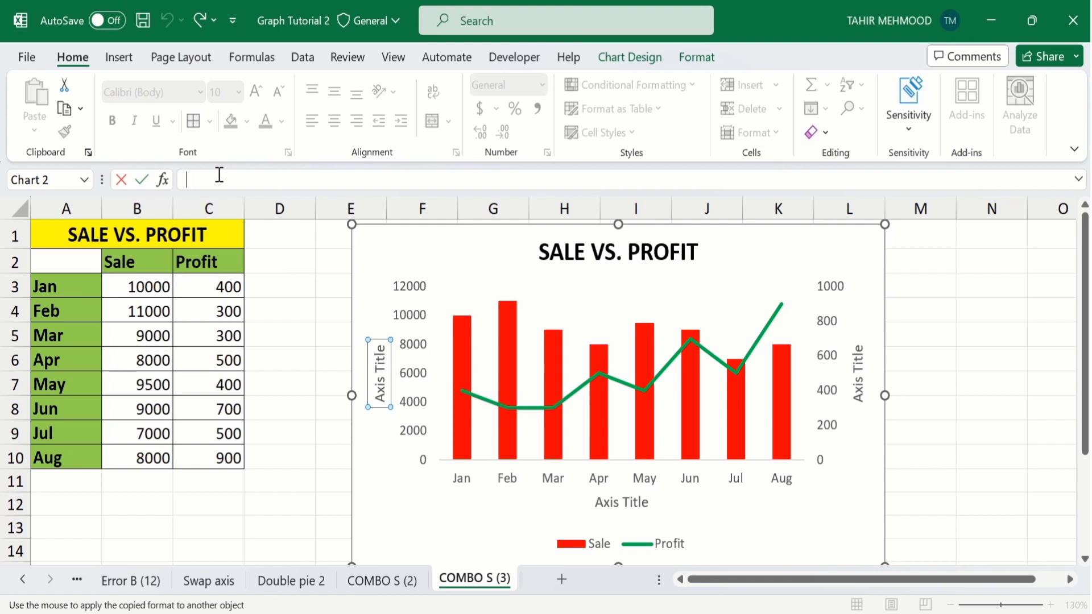
{"action": "type", "text": "Sale in Rupees"}
{"action": "key", "text": "Return"}
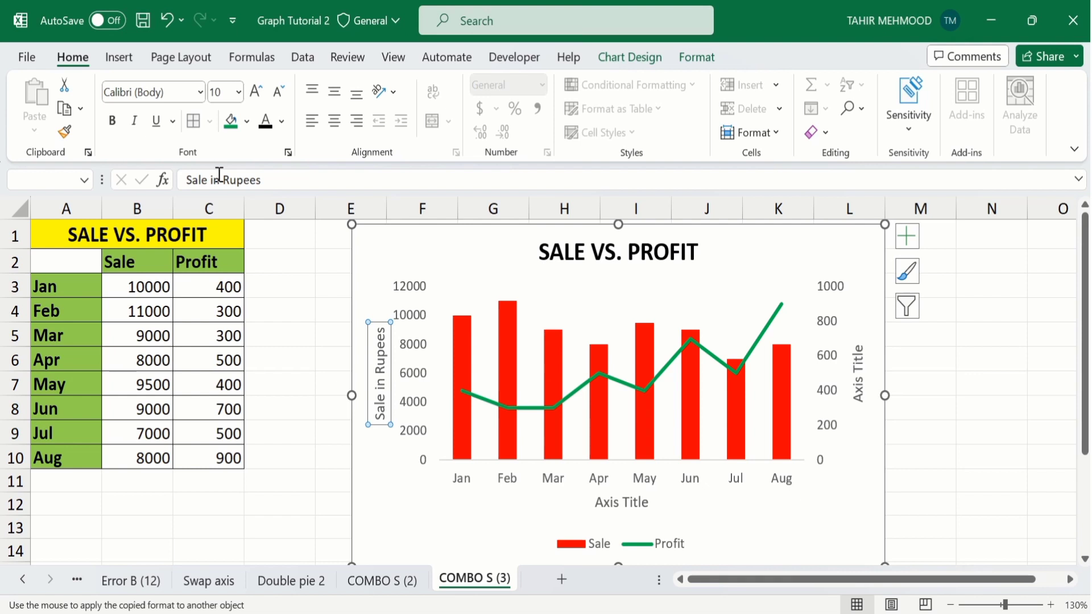
Format the "Sale in Rupees" axis title in bold black text.
{"action": "left_click", "coordinate": [112, 120]}
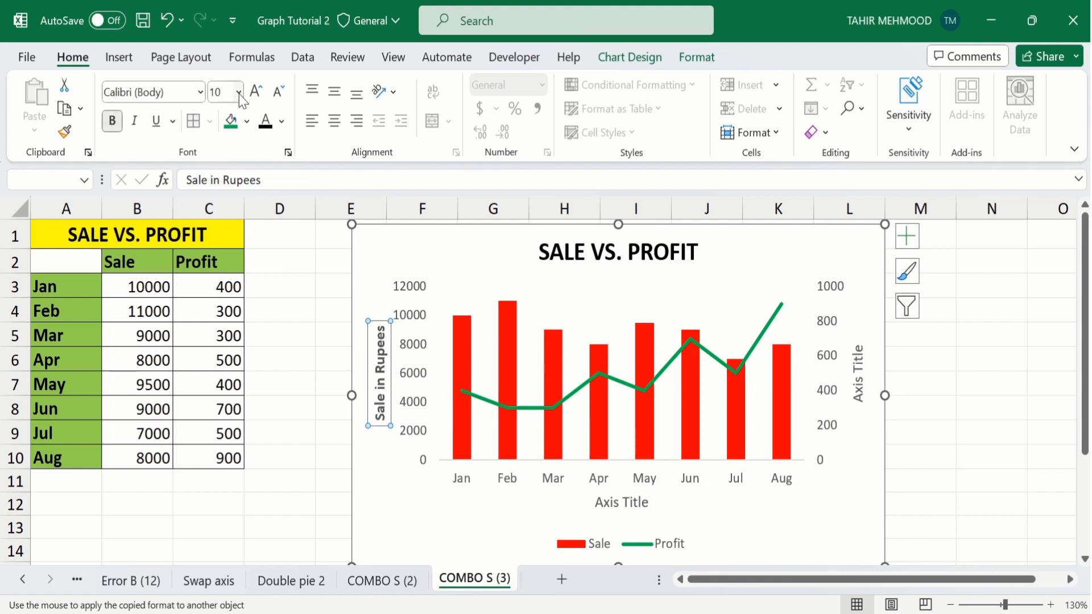
{"action": "left_click", "coordinate": [284, 126]}
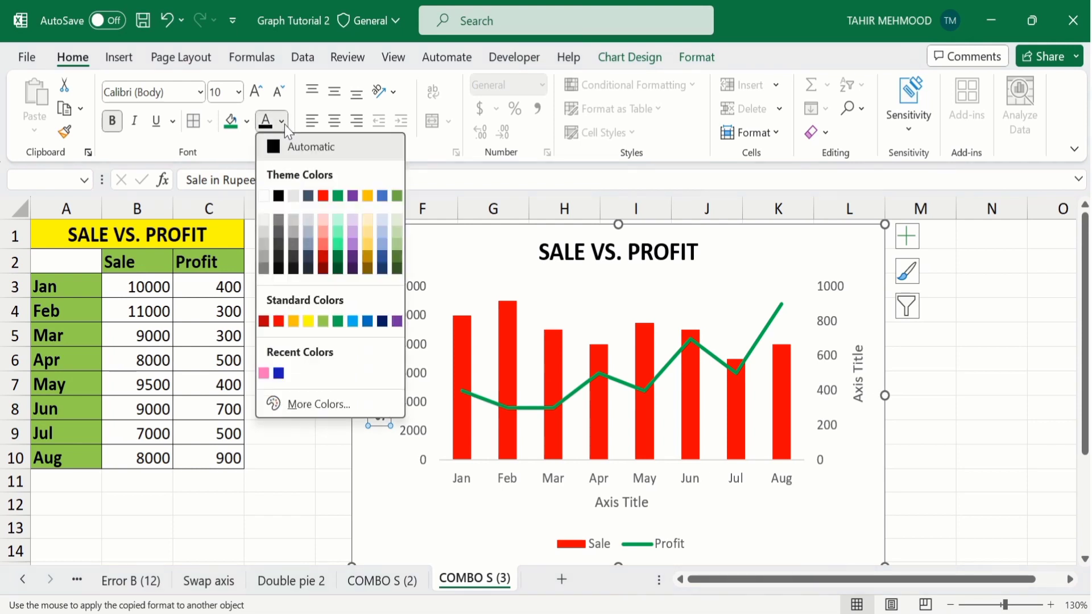
{"action": "left_click", "coordinate": [278, 195]}
{"action": "left_click", "coordinate": [308, 501]}
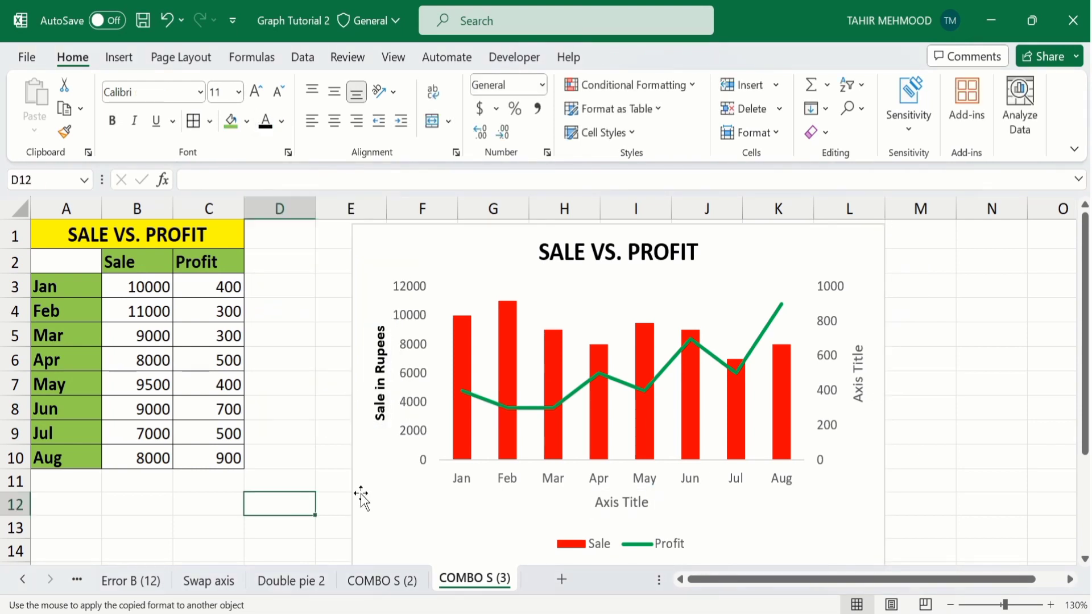
Replace the horizontal axis title's placeholder text with "Month".
{"action": "left_click", "coordinate": [619, 503]}
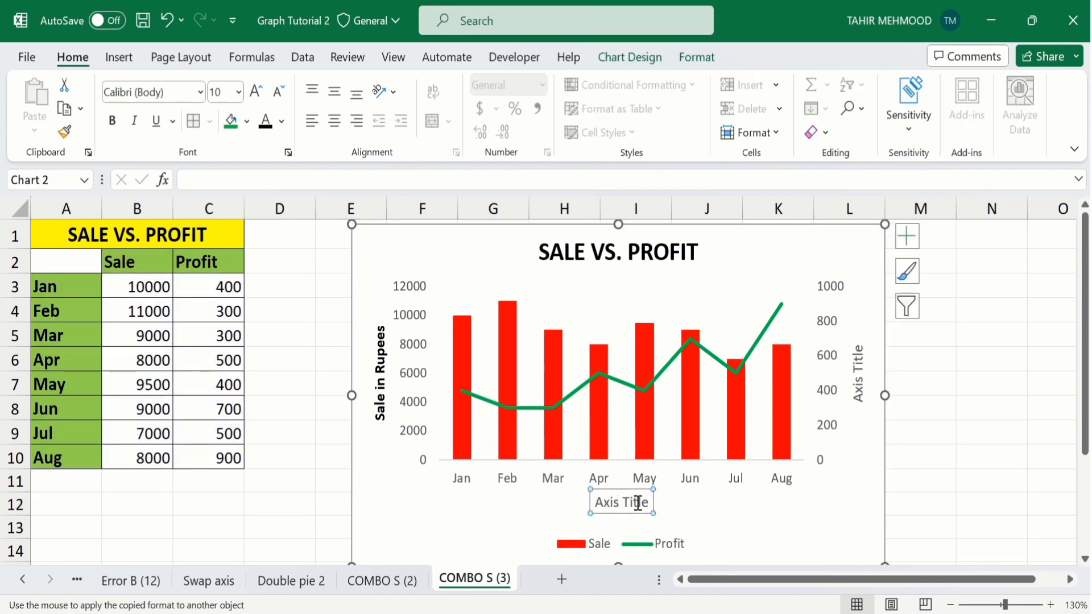
{"action": "left_click", "coordinate": [648, 502]}
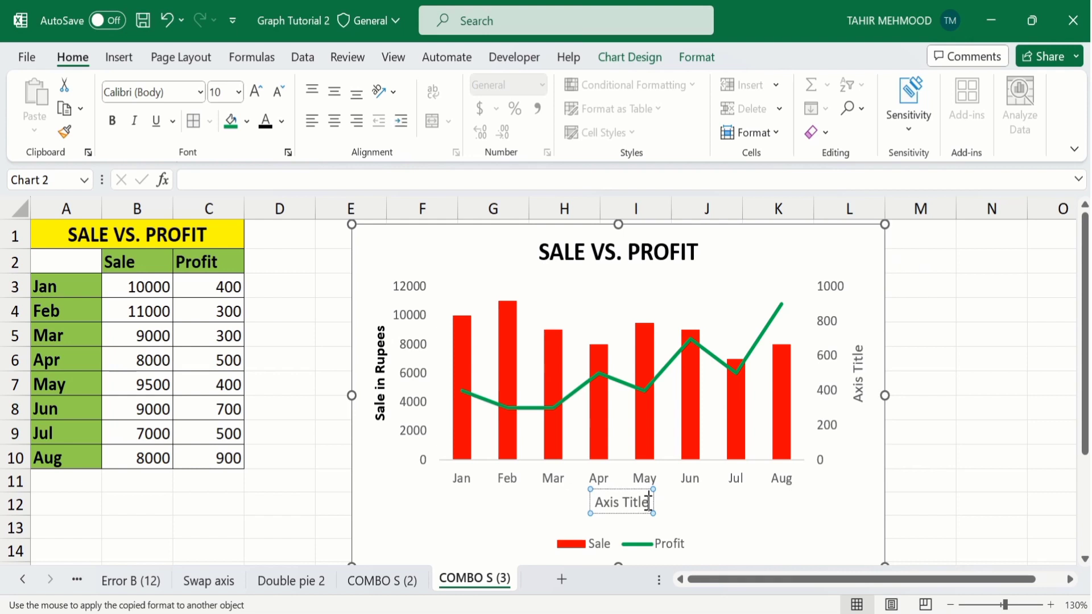
{"action": "key", "text": "BackSpace"}
{"action": "key", "text": "BackSpace"}
{"action": "key", "text": "BackSpace"}
{"action": "key", "text": "BackSpace"}
{"action": "key", "text": "BackSpace"}
{"action": "key", "text": "BackSpace"}
{"action": "key", "text": "BackSpace"}
{"action": "key", "text": "BackSpace"}
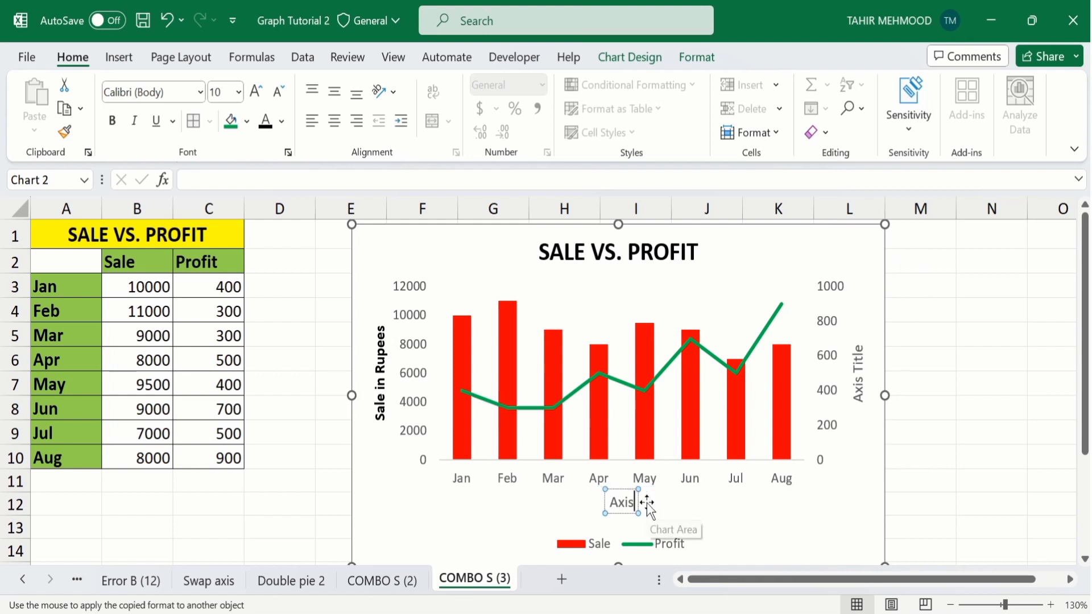
{"action": "key", "text": "BackSpace"}
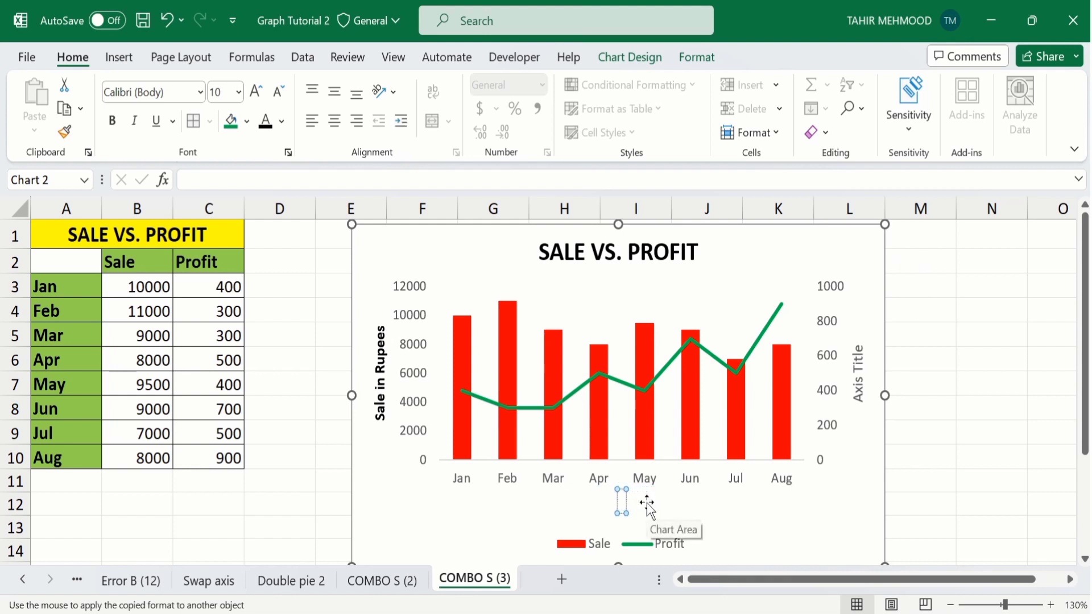
{"action": "type", "text": "Month"}
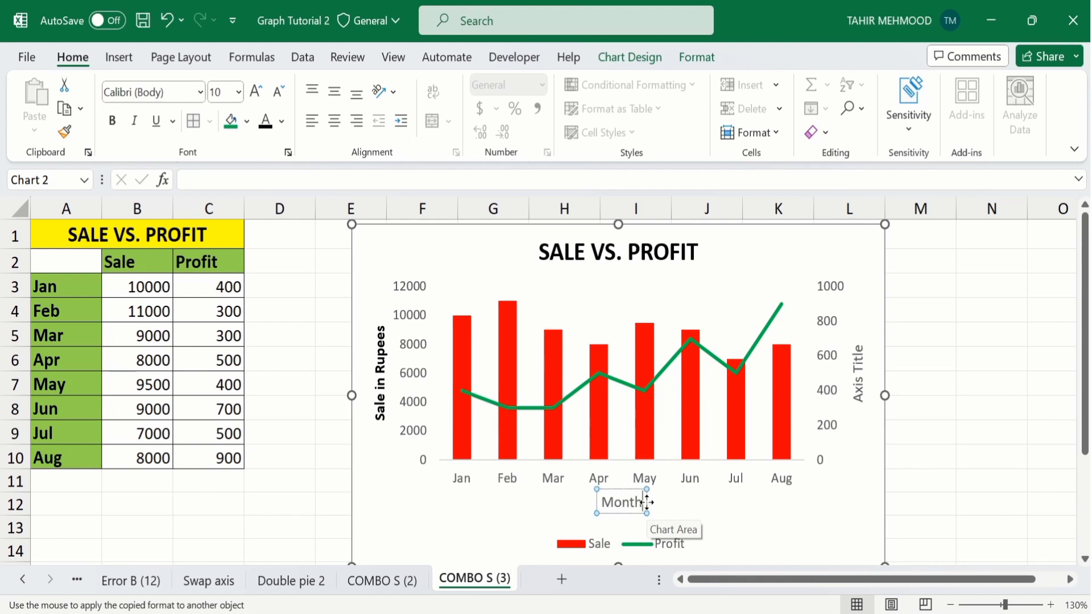
{"action": "left_click", "coordinate": [933, 481]}
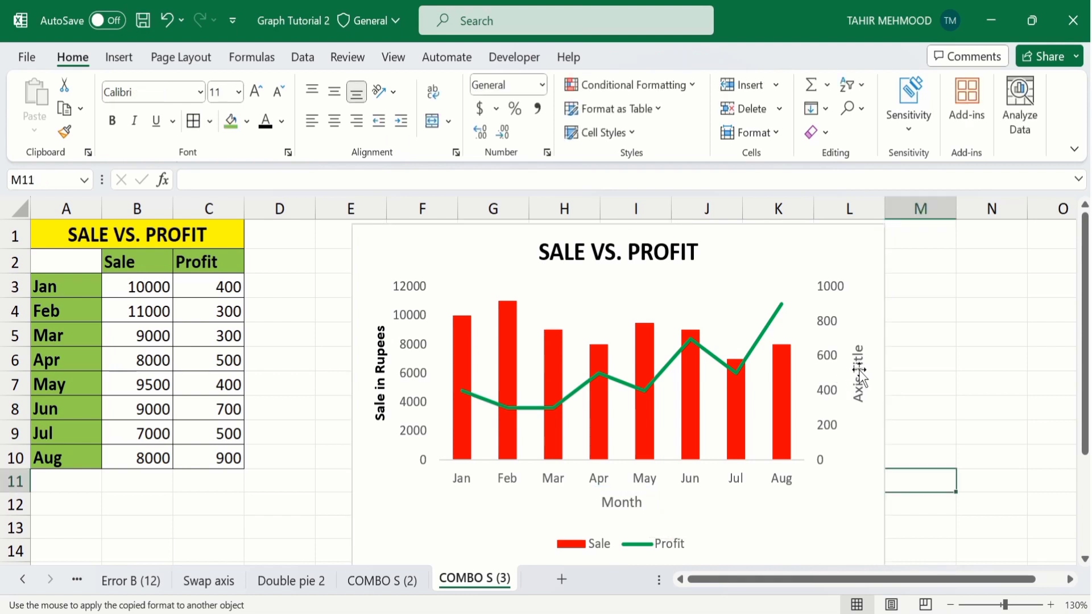
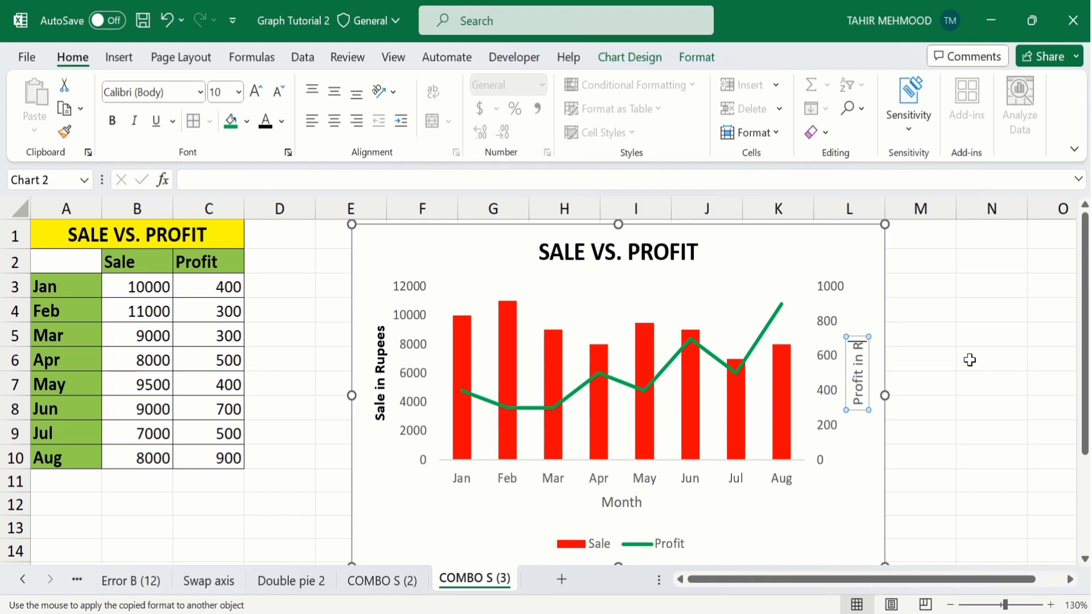
Complete the secondary vertical axis title so that it reads "Profit in Rupees".
{"action": "type", "text": "p"}
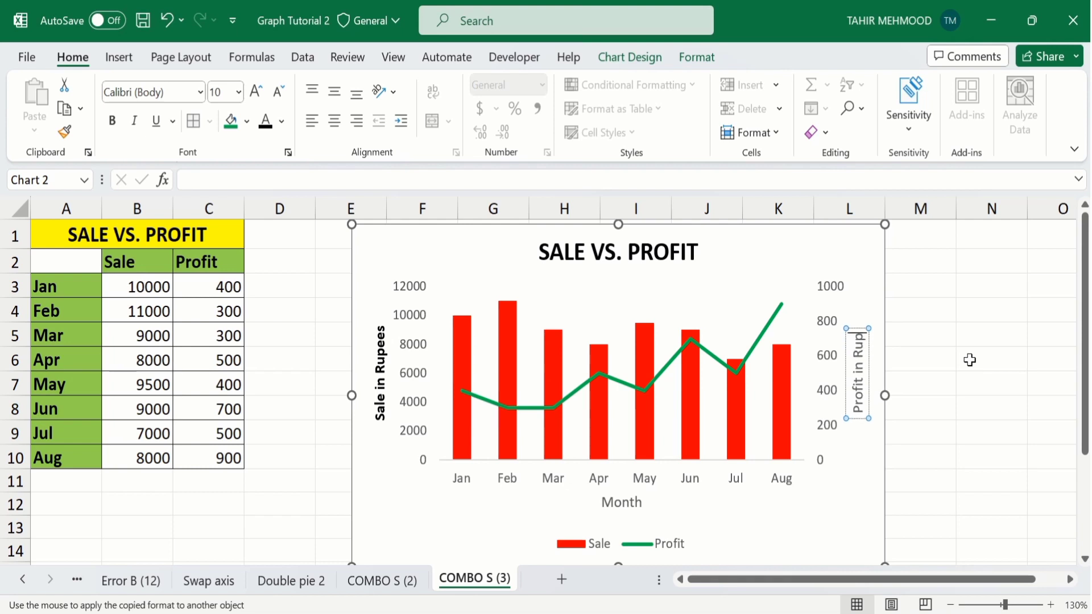
{"action": "type", "text": "ees"}
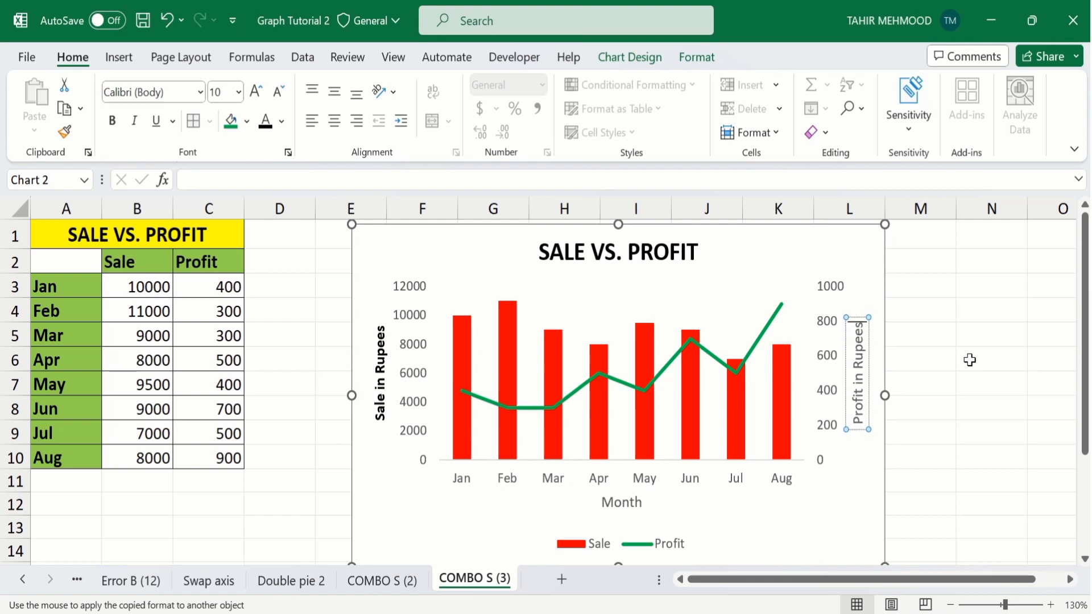
{"action": "left_click", "coordinate": [963, 380]}
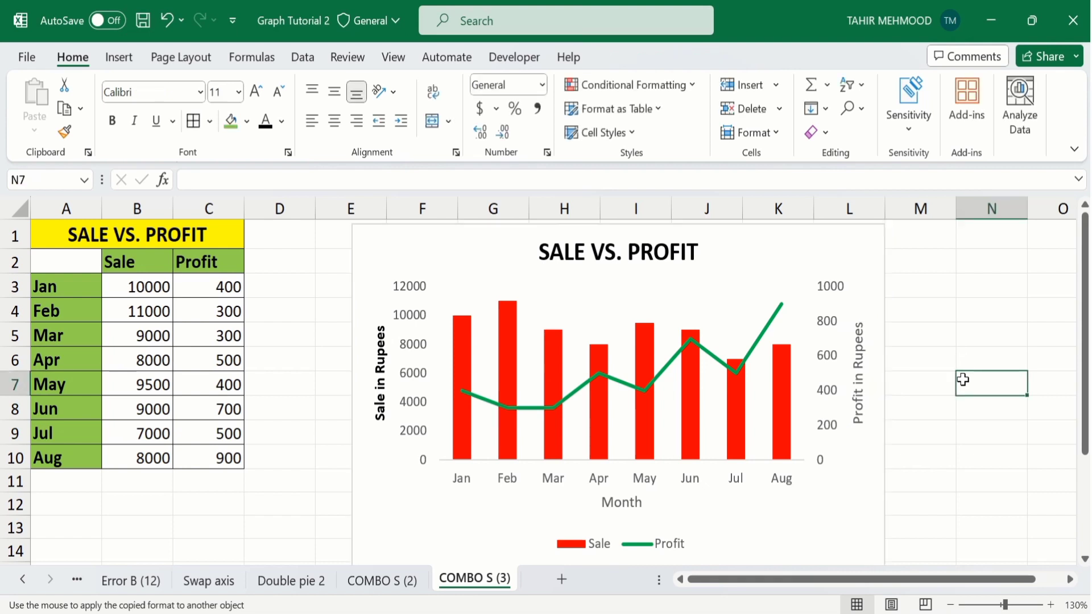
Copy the "Sale in Rupees" title's formatting with Format Painter onto the other axis titles and the rest of the chart's text.
{"action": "left_click", "coordinate": [390, 367]}
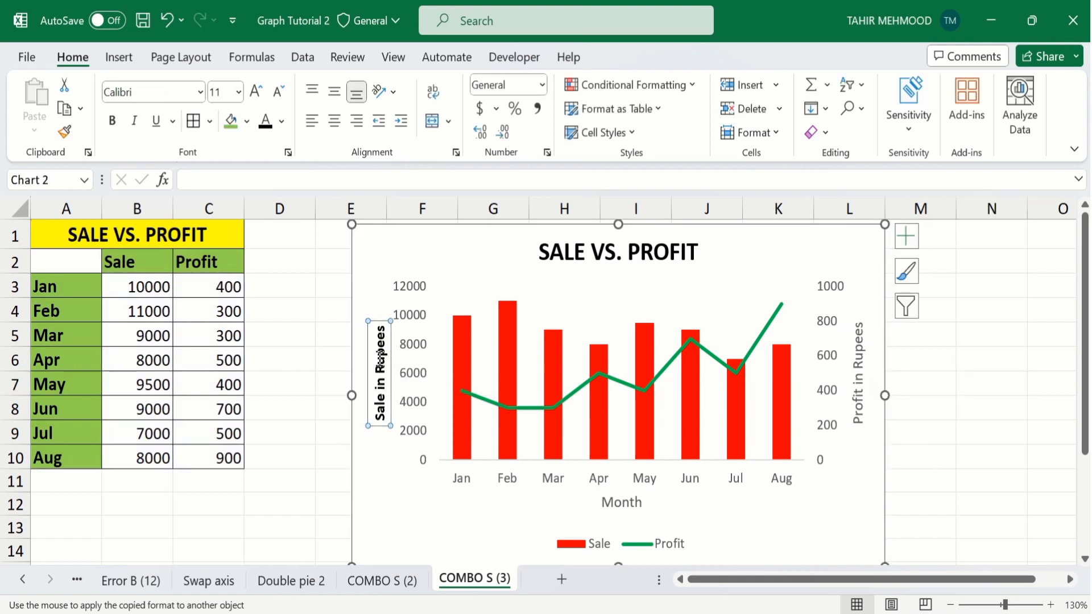
{"action": "left_click", "coordinate": [65, 134]}
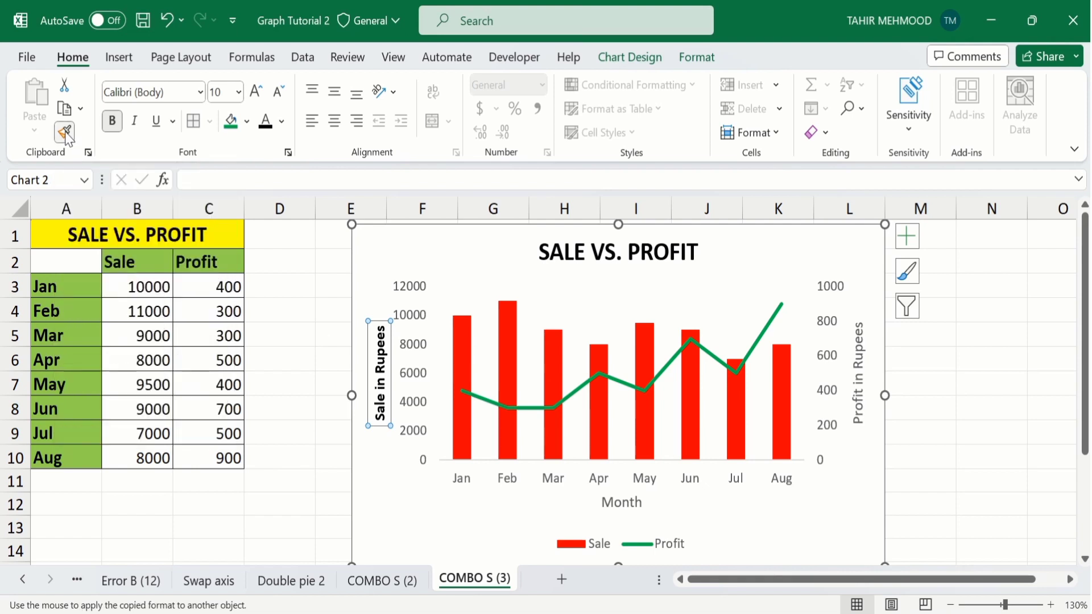
{"action": "left_click", "coordinate": [610, 500]}
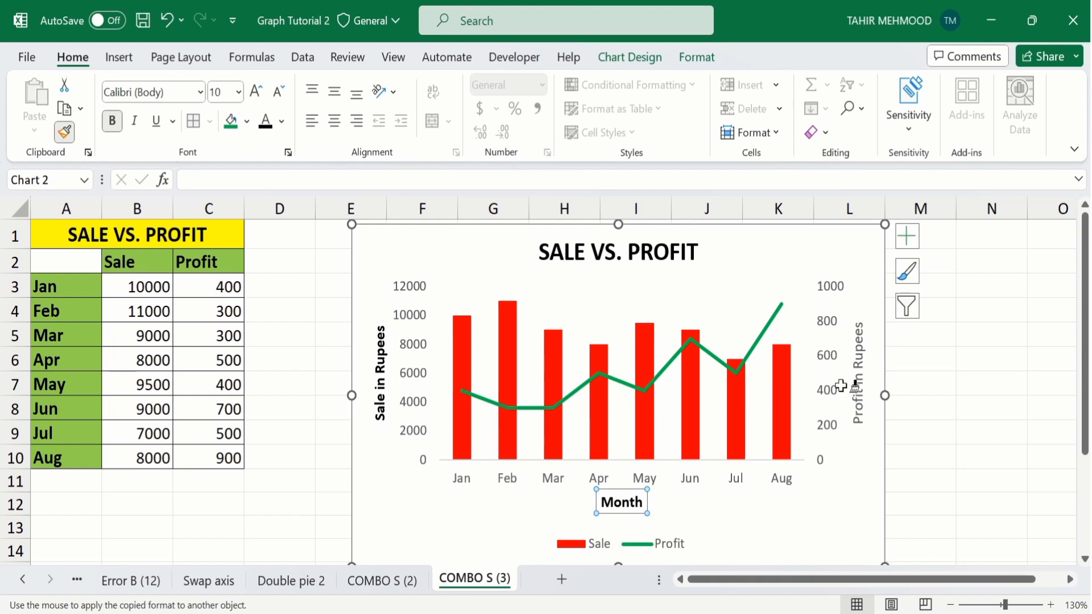
{"action": "left_click", "coordinate": [856, 359]}
{"action": "left_click", "coordinate": [826, 344]}
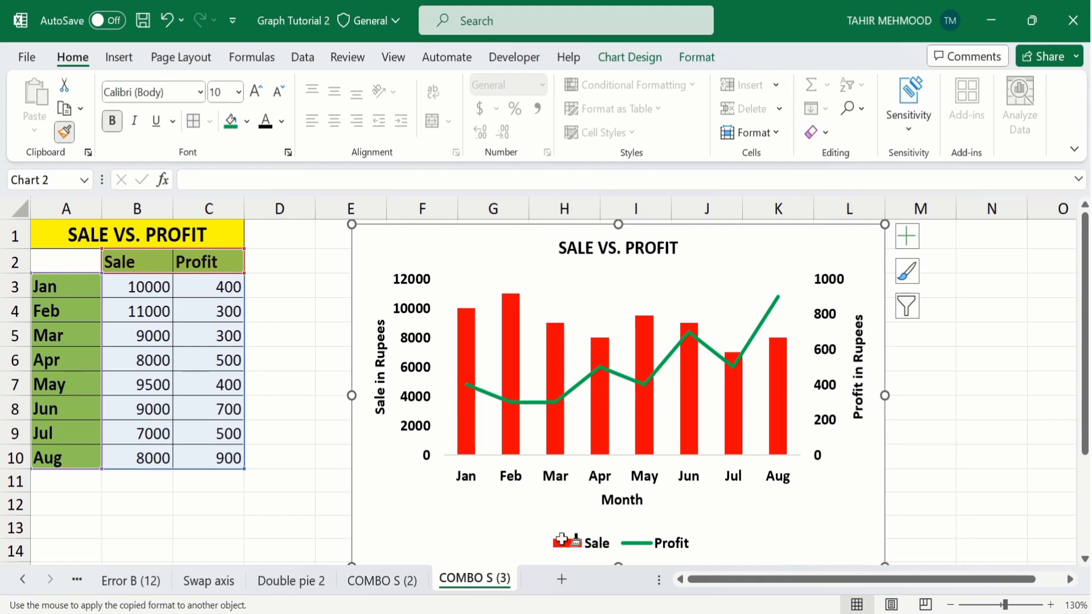
{"action": "key", "text": "Escape"}
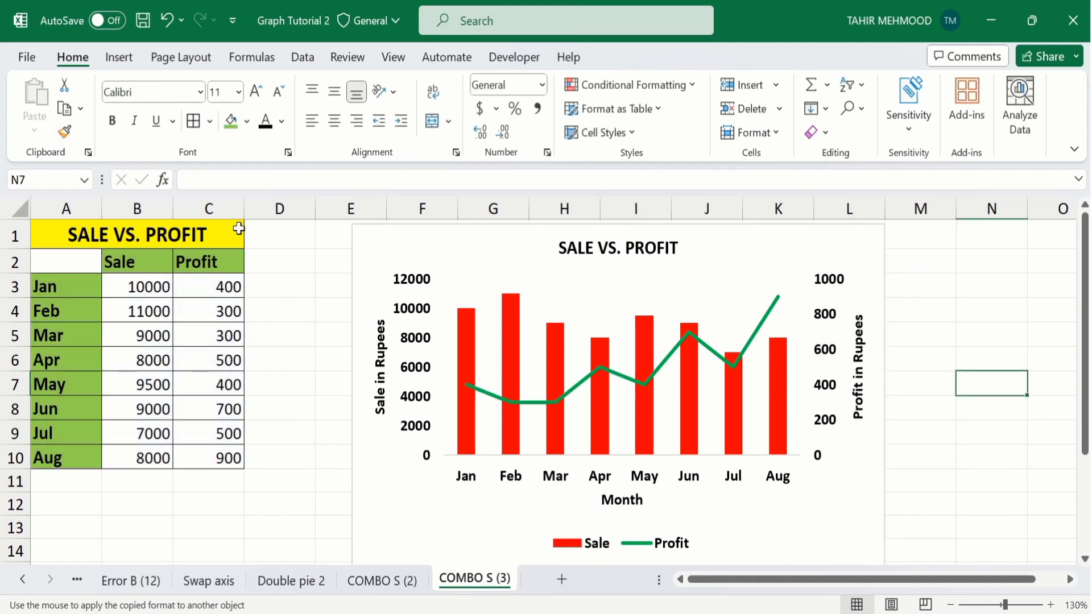
{"action": "left_click", "coordinate": [281, 288]}
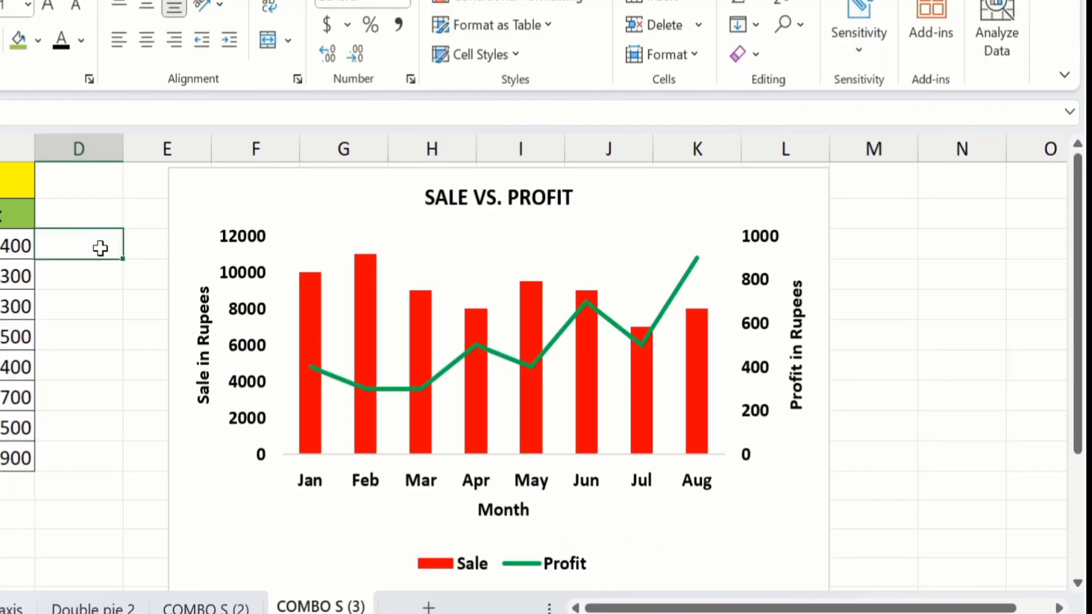
Set the minimum bound of the primary vertical axis to 2000.
{"action": "left_click", "coordinate": [252, 278]}
{"action": "right_click", "coordinate": [252, 279]}
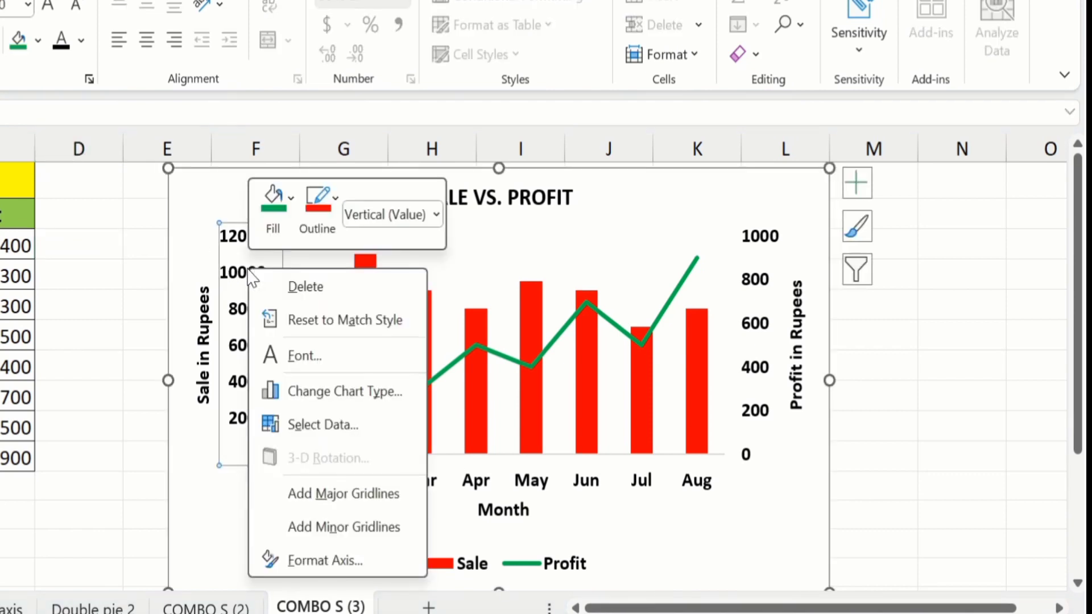
{"action": "left_click", "coordinate": [325, 561]}
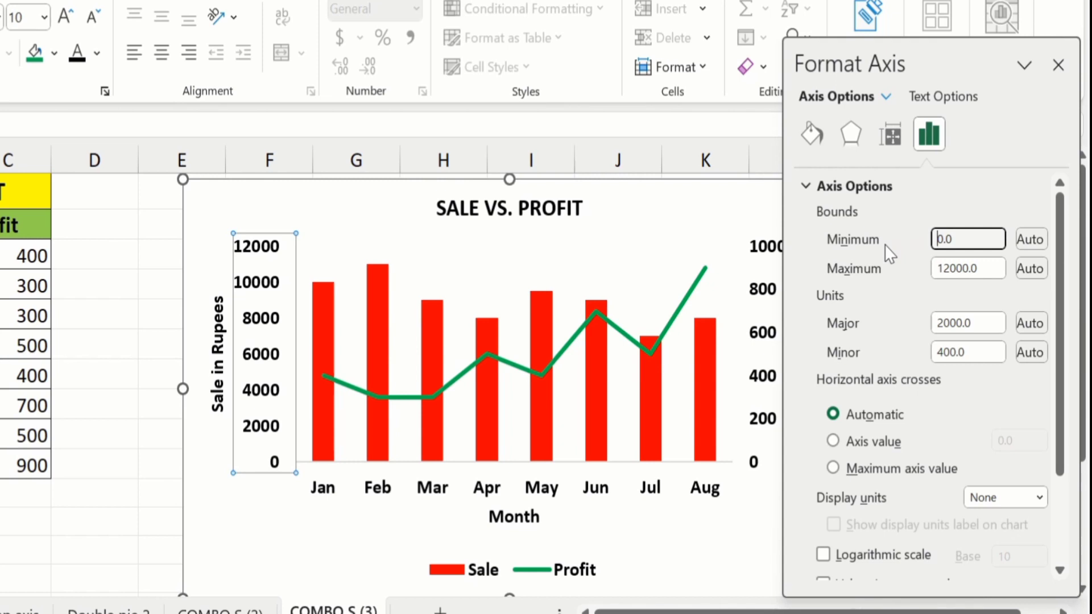
{"action": "type", "text": "20"}
{"action": "type", "text": "0"}
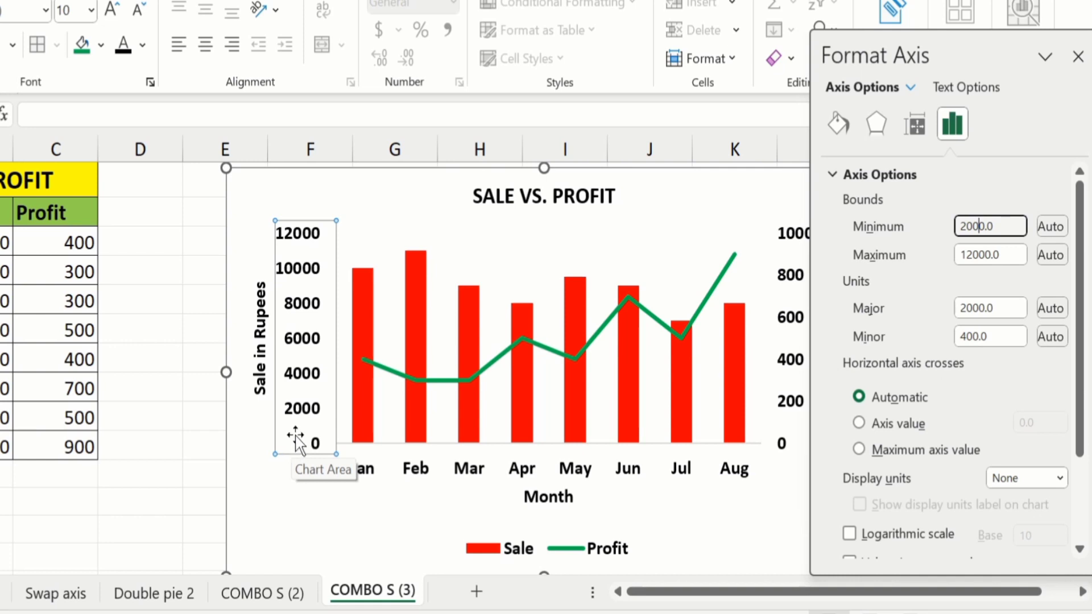
{"action": "left_click", "coordinate": [164, 417]}
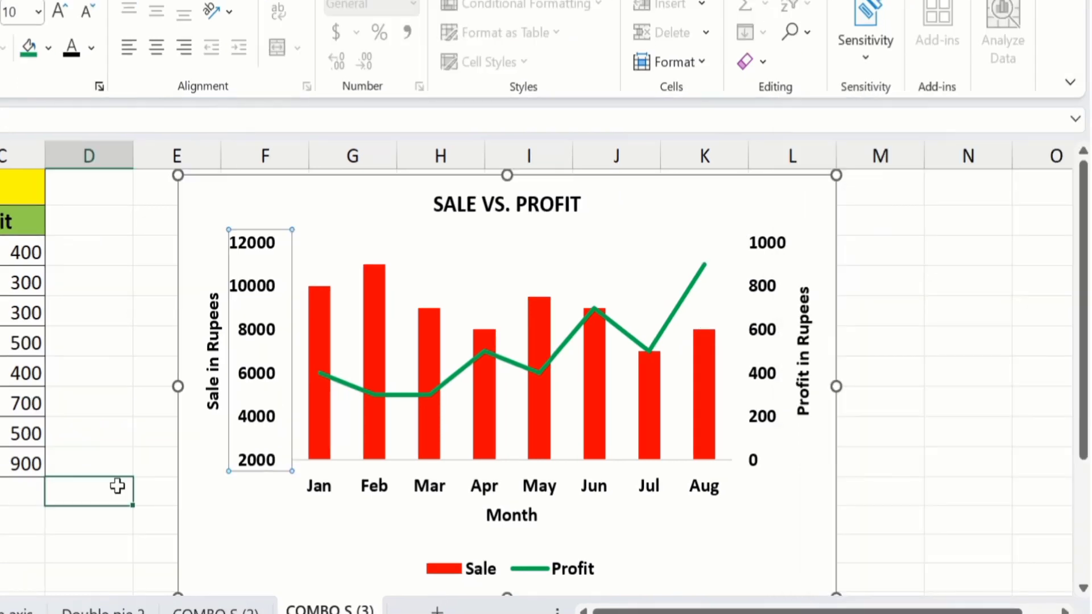
{"action": "left_click", "coordinate": [140, 417]}
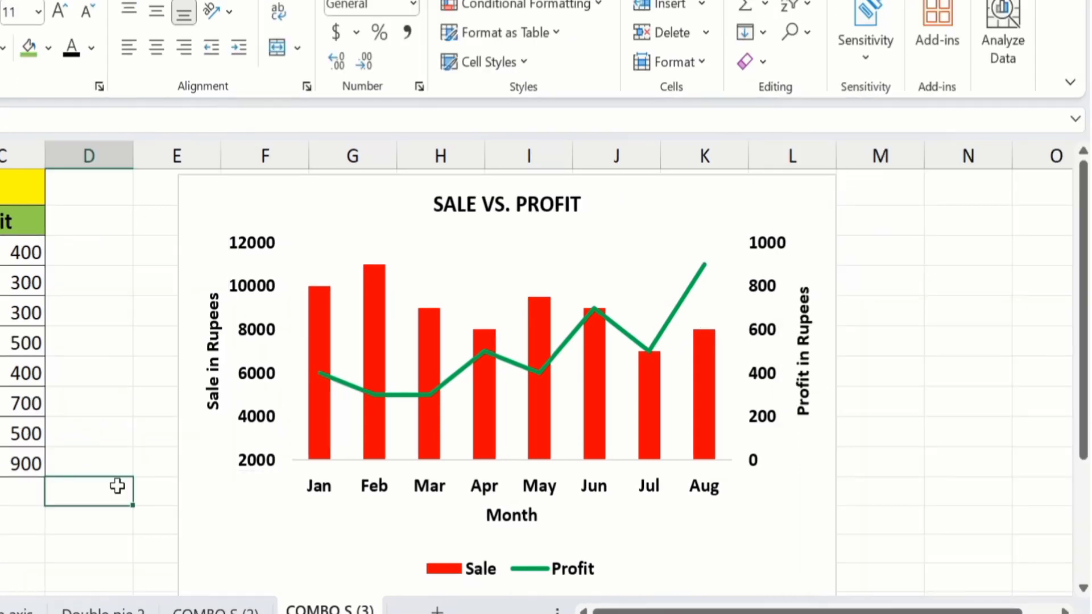
Give the primary vertical axis a solid black line.
{"action": "left_click", "coordinate": [256, 293]}
{"action": "right_click", "coordinate": [256, 290]}
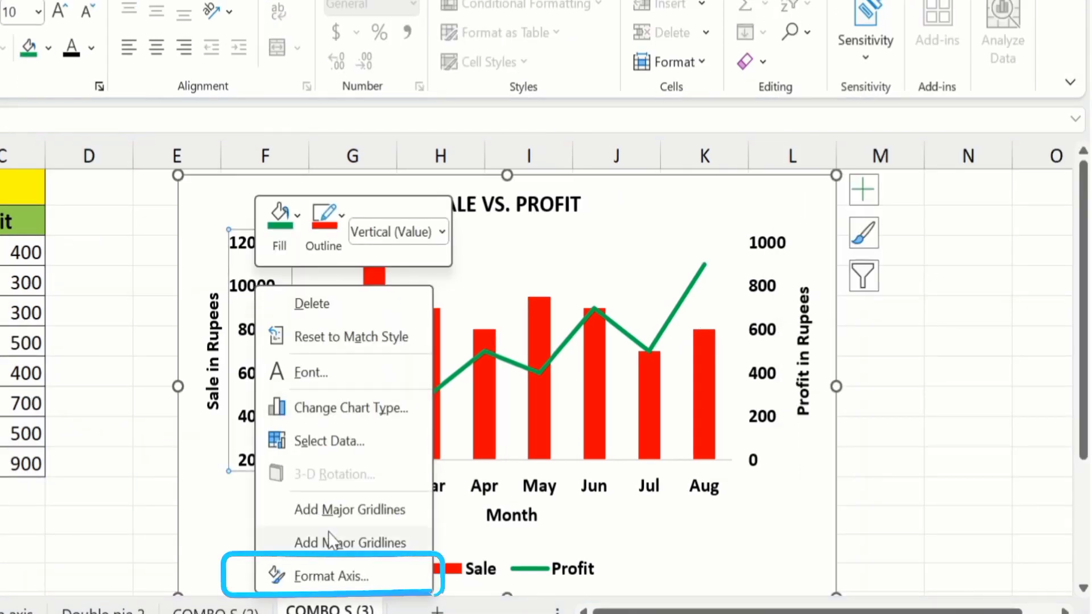
{"action": "left_click", "coordinate": [341, 576]}
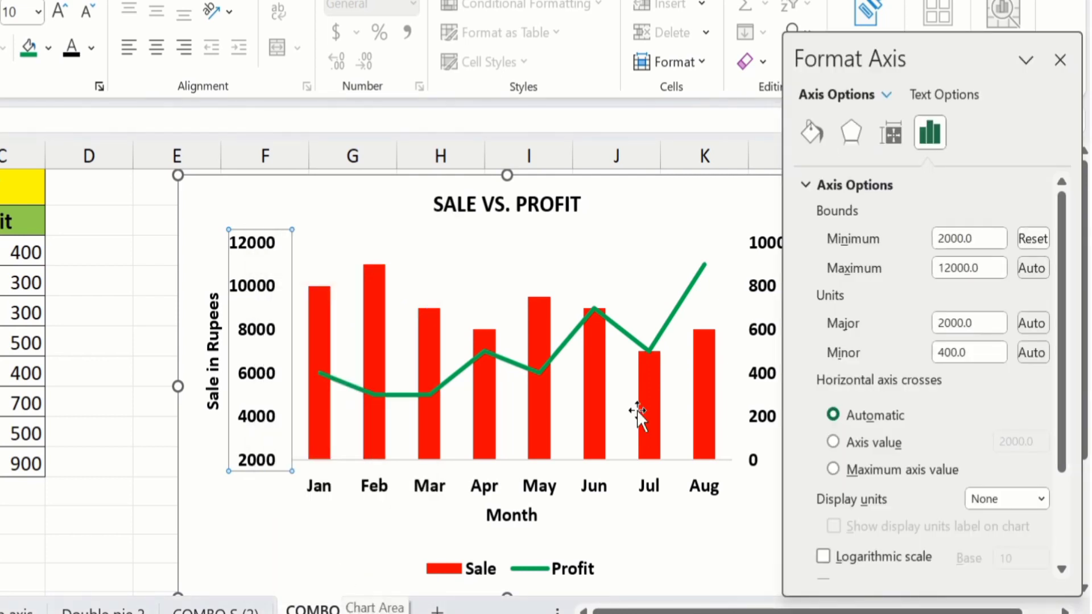
{"action": "left_click", "coordinate": [812, 134]}
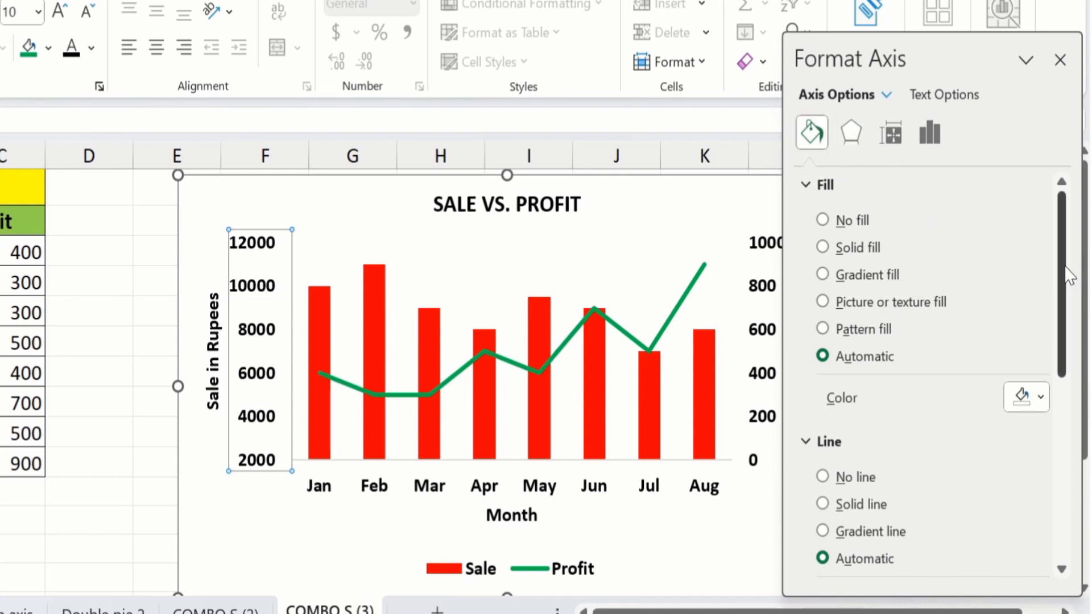
{"action": "left_click_drag", "start_coordinate": [1065, 279], "coordinate": [1058, 349]}
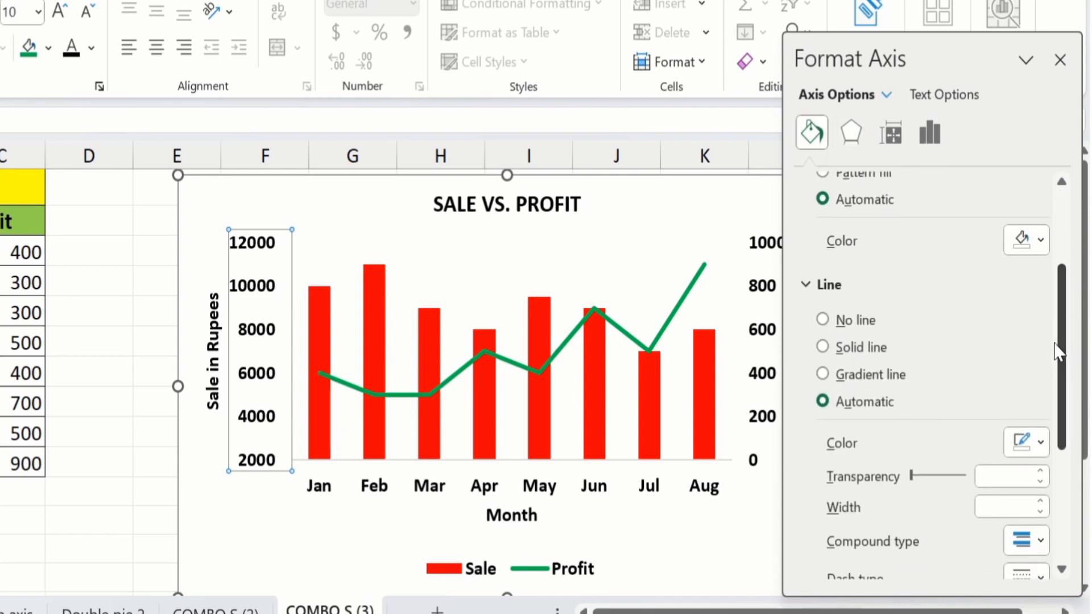
{"action": "left_click", "coordinate": [823, 348]}
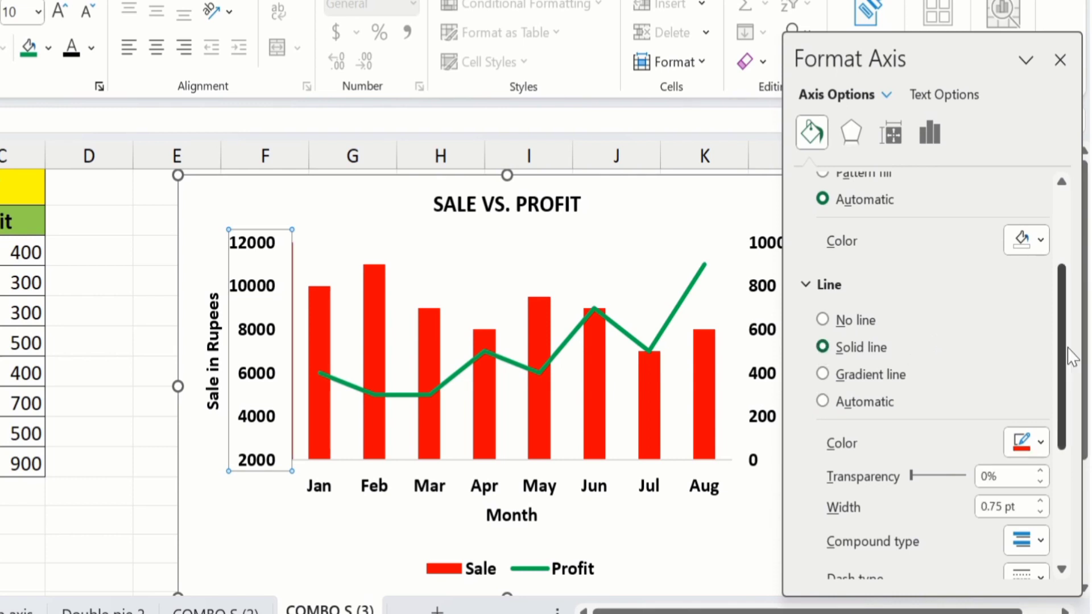
{"action": "left_click", "coordinate": [1040, 444]}
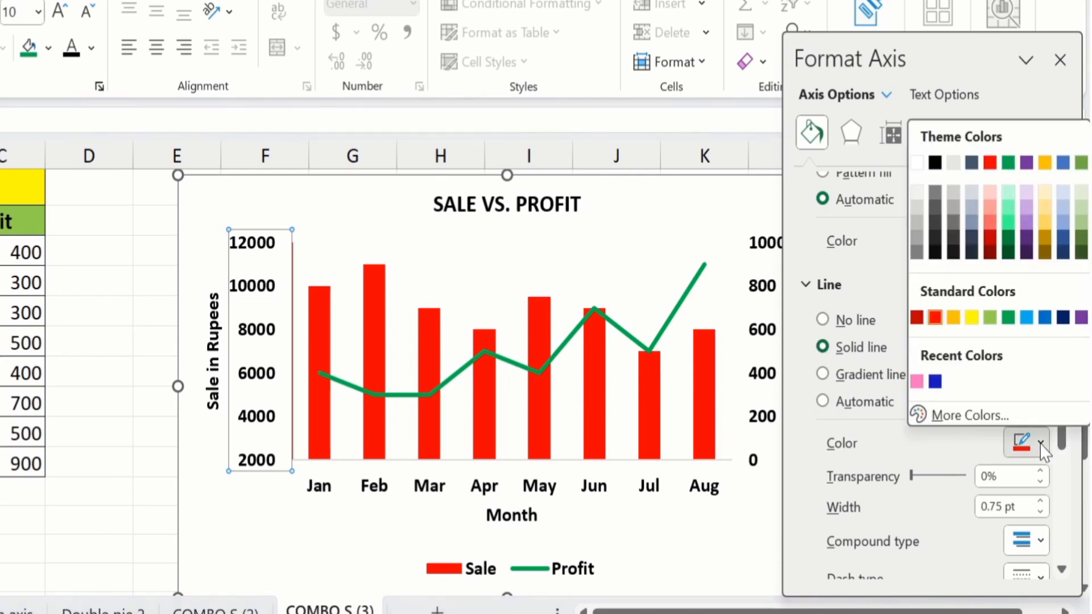
{"action": "left_click", "coordinate": [944, 160]}
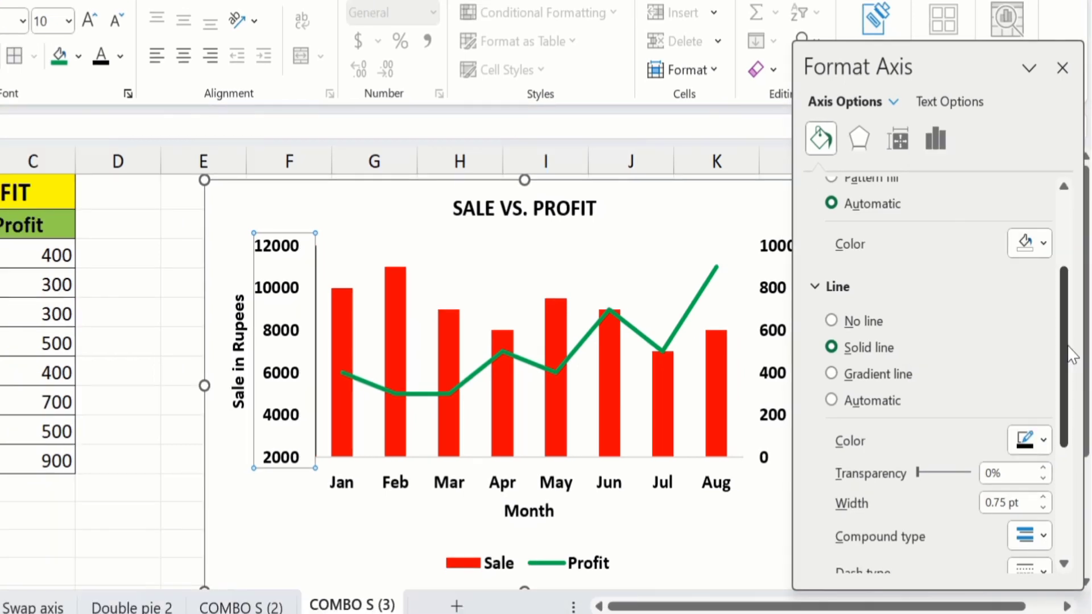
Increase the primary vertical axis line's width to 1.5 pt.
{"action": "left_click_drag", "start_coordinate": [1069, 353], "coordinate": [1068, 408]}
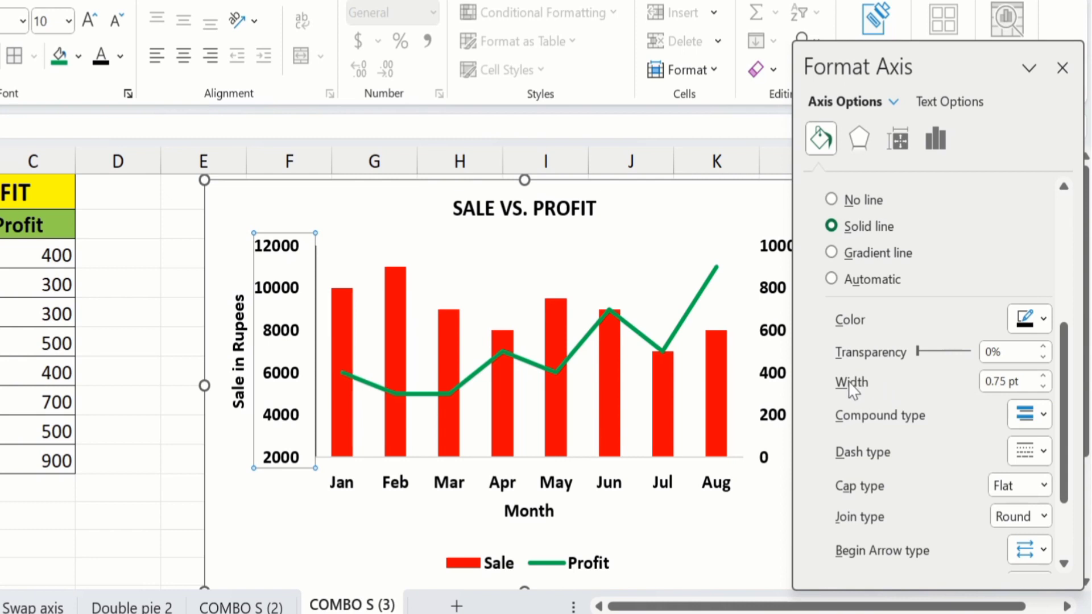
{"action": "left_click", "coordinate": [1044, 377]}
{"action": "left_click", "coordinate": [1044, 377]}
{"action": "left_click", "coordinate": [1045, 377]}
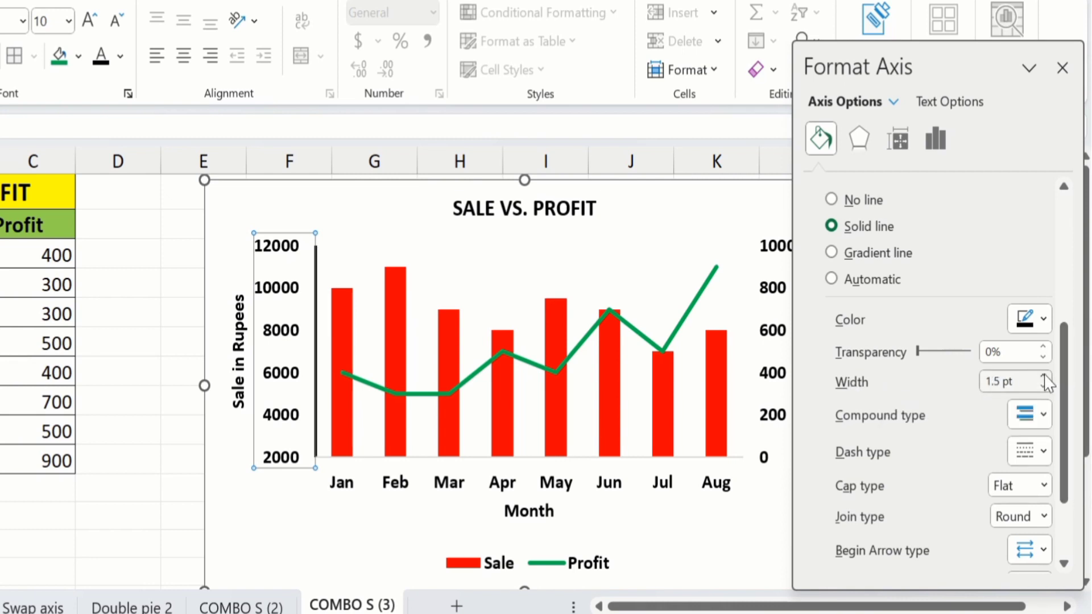
{"action": "left_click", "coordinate": [935, 139]}
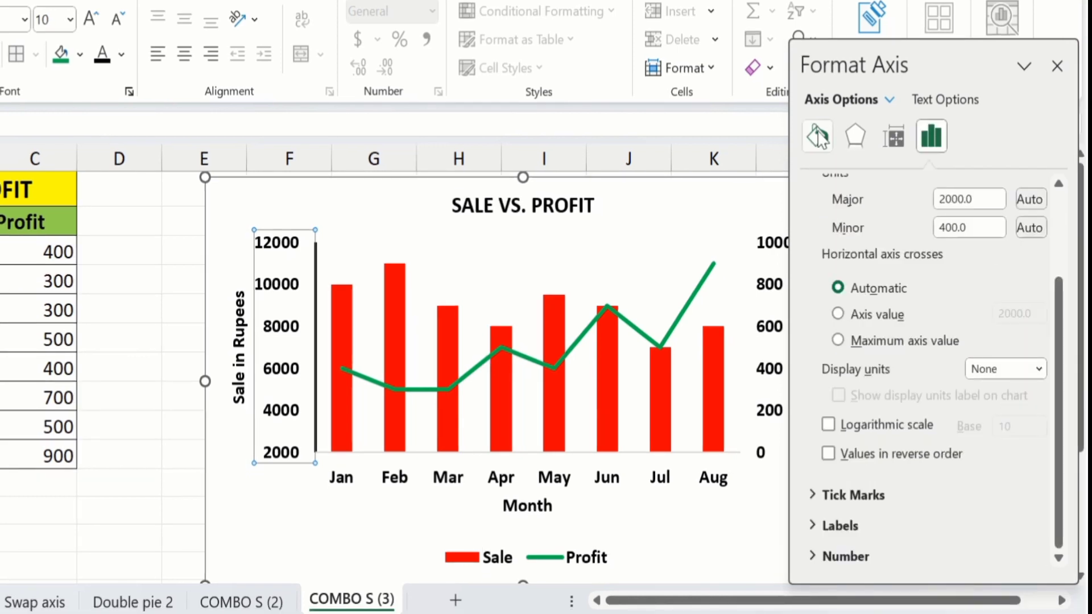
{"action": "left_click", "coordinate": [821, 138]}
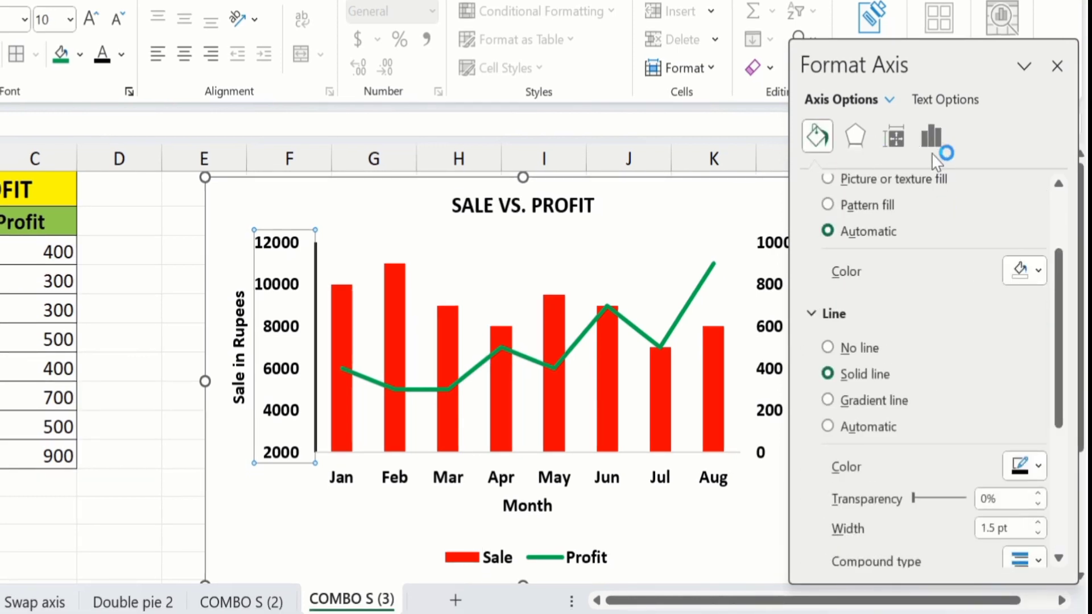
Set both the major and minor tick marks of the primary vertical axis to Outside.
{"action": "left_click", "coordinate": [932, 138]}
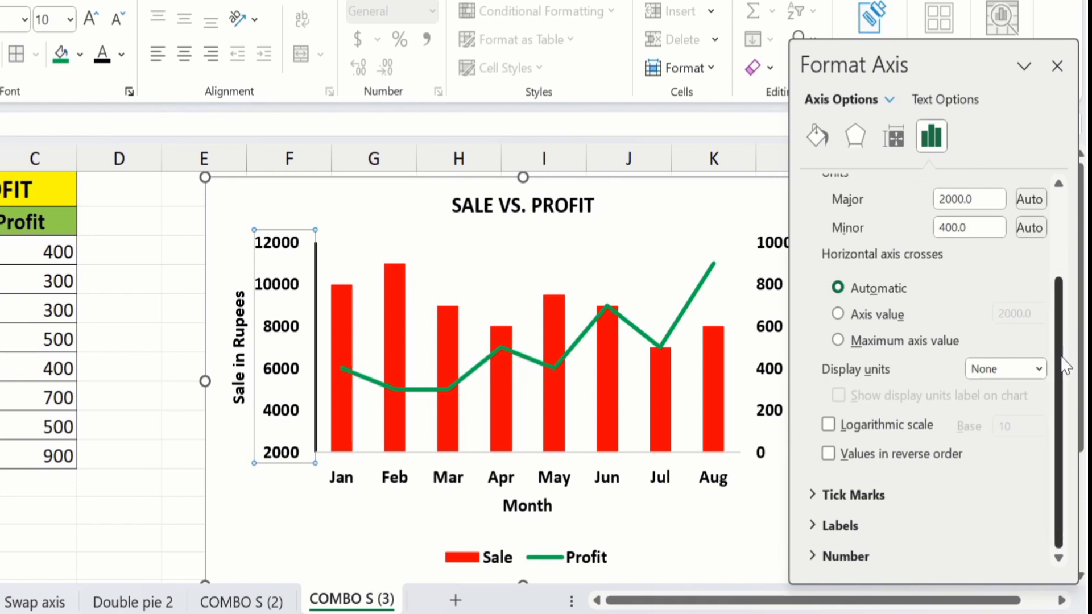
{"action": "left_click", "coordinate": [867, 498]}
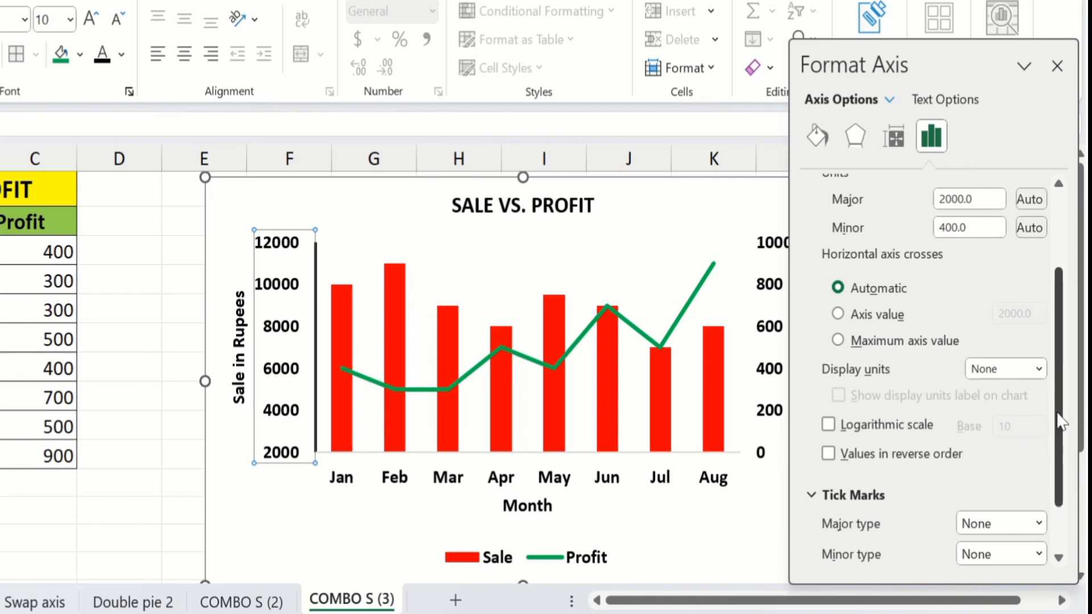
{"action": "left_click_drag", "start_coordinate": [1058, 420], "coordinate": [1058, 461]}
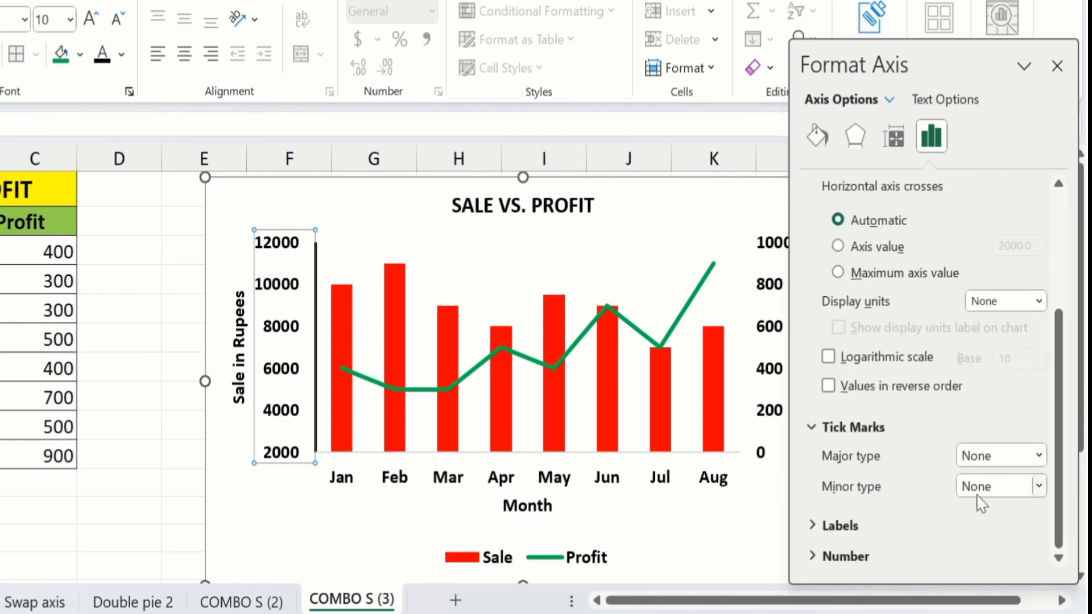
{"action": "left_click", "coordinate": [1039, 456]}
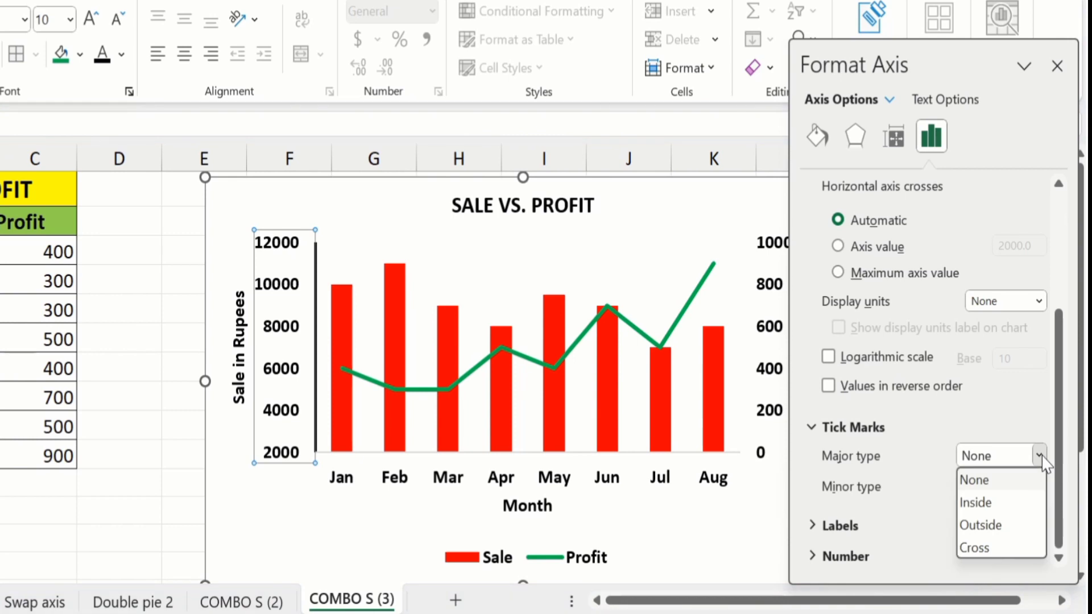
{"action": "left_click", "coordinate": [1002, 535]}
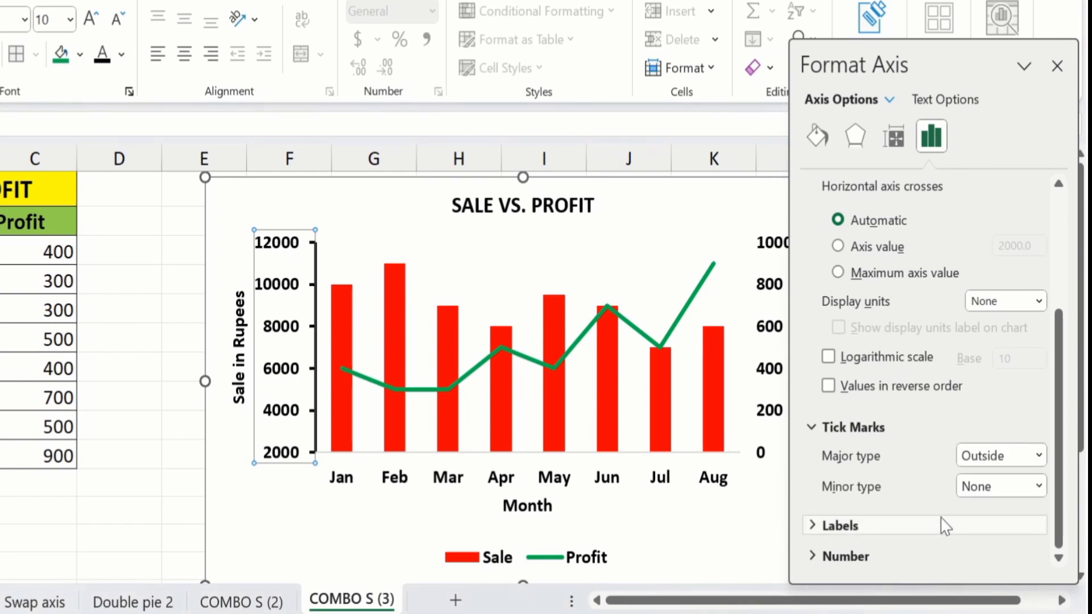
{"action": "left_click", "coordinate": [1040, 487]}
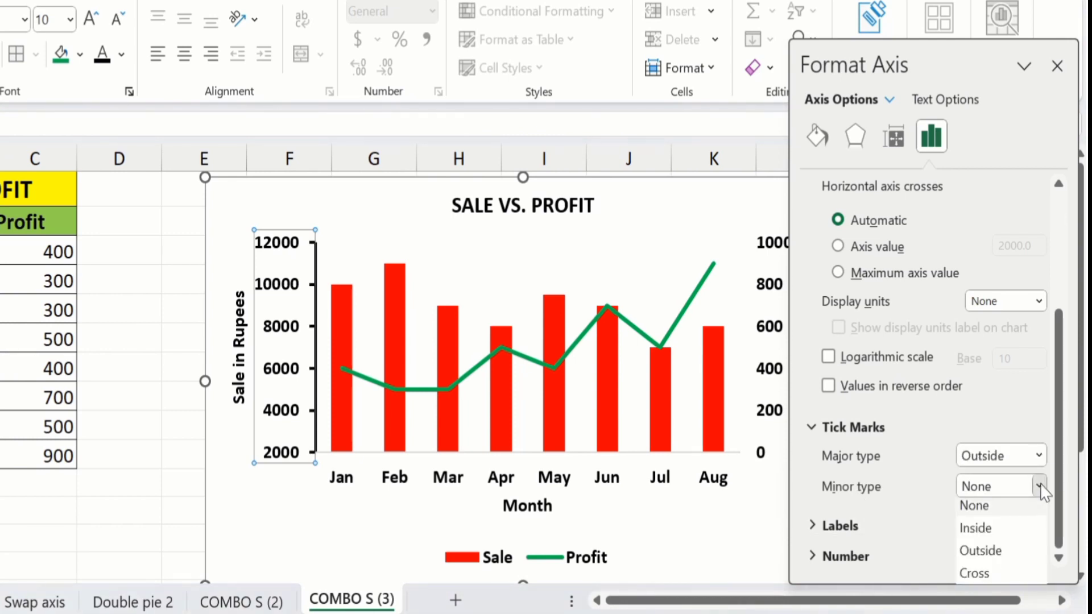
{"action": "left_click", "coordinate": [1002, 556]}
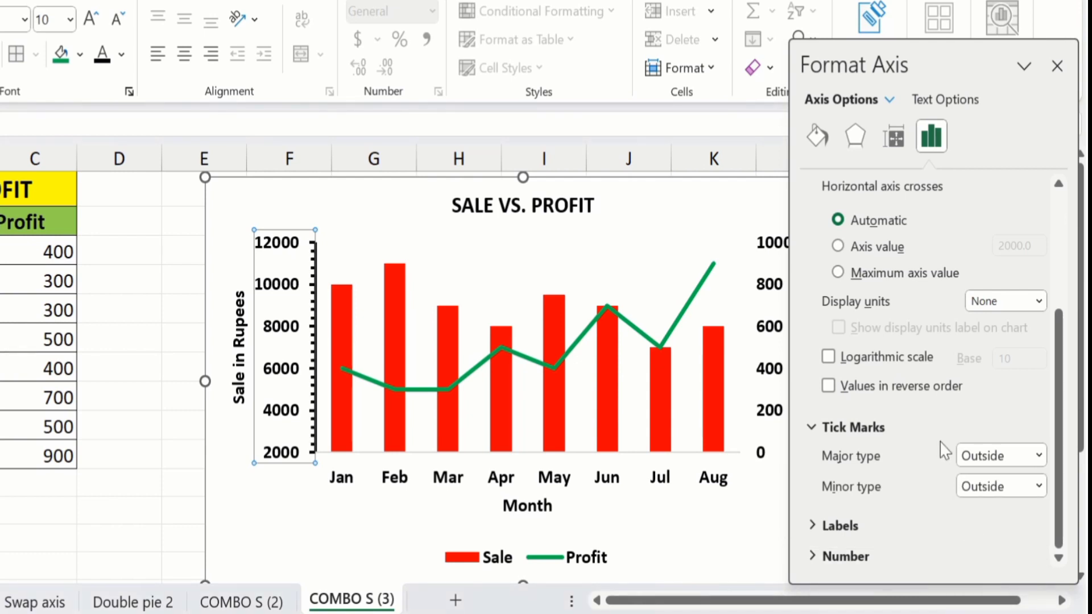
{"action": "left_click", "coordinate": [1056, 67]}
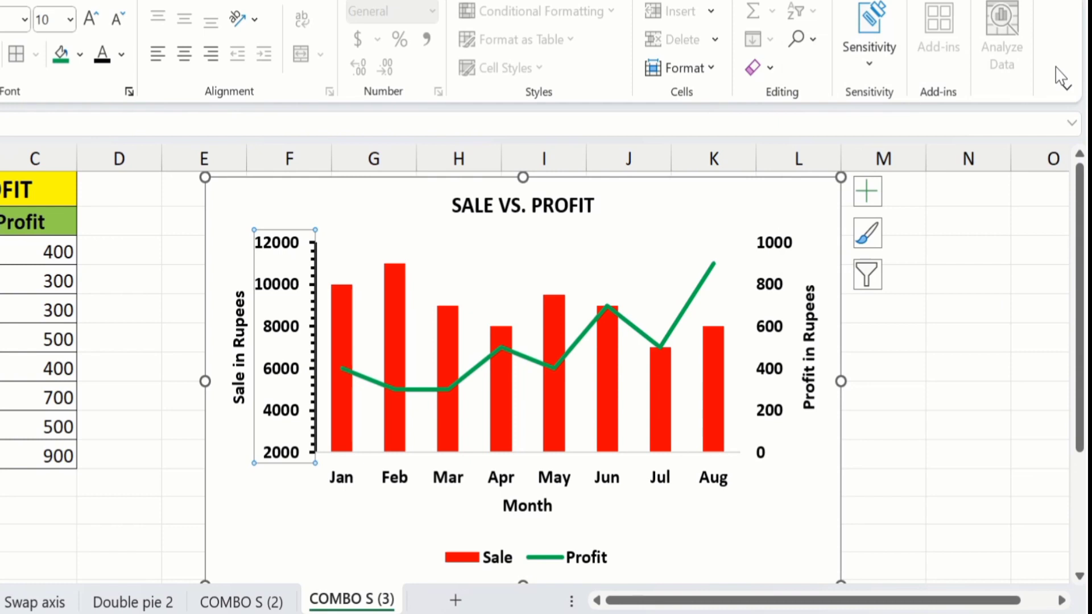
Give the secondary vertical axis a solid black line.
{"action": "left_click", "coordinate": [772, 283]}
{"action": "right_click", "coordinate": [772, 282]}
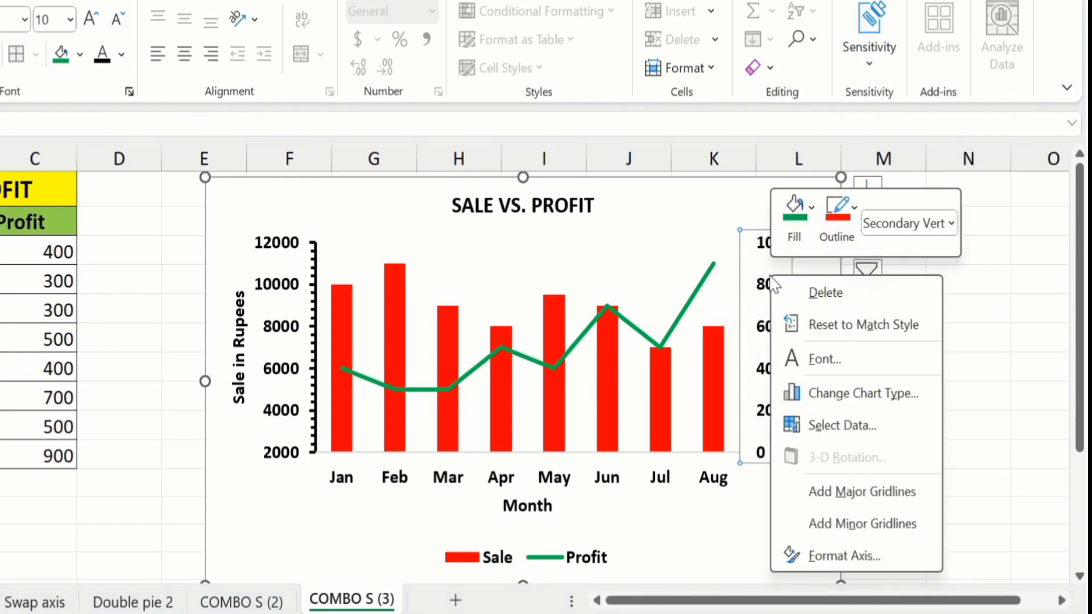
{"action": "left_click", "coordinate": [838, 558]}
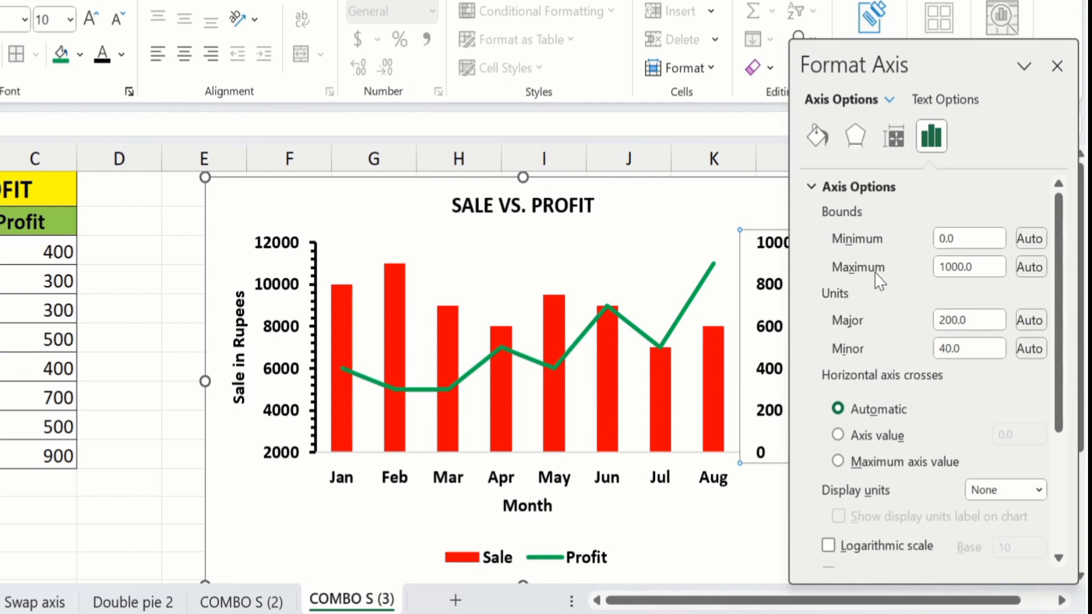
{"action": "left_click", "coordinate": [816, 137]}
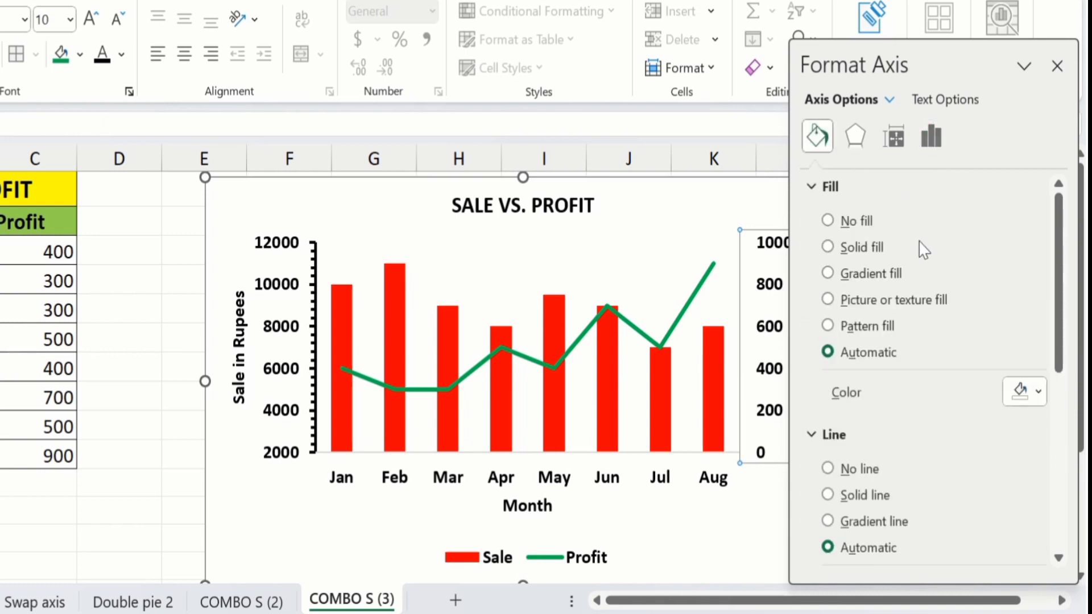
{"action": "left_click", "coordinate": [827, 494]}
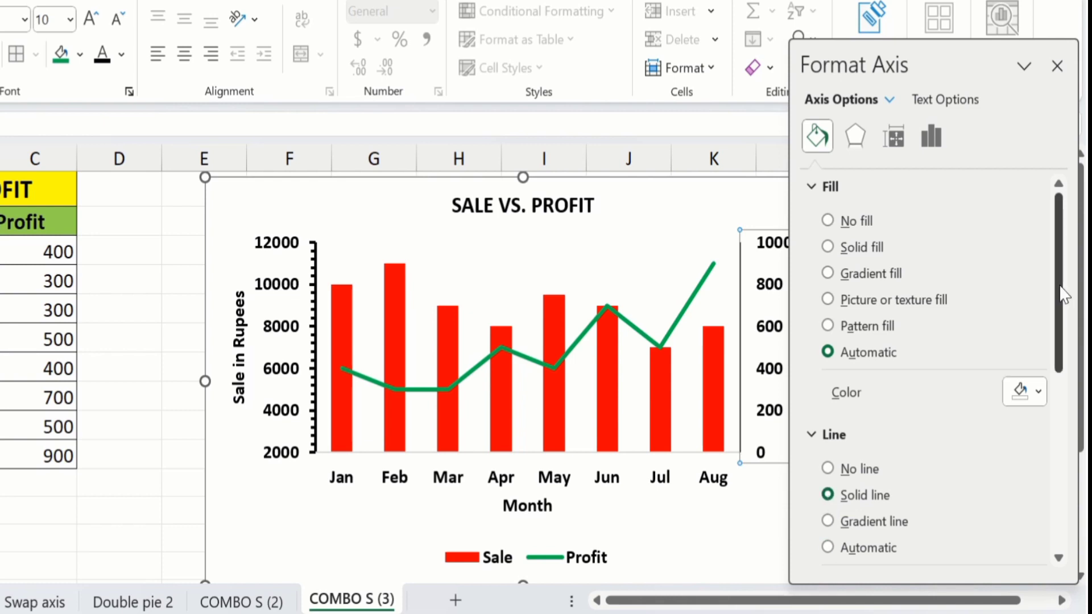
{"action": "left_click_drag", "start_coordinate": [1064, 294], "coordinate": [1063, 391]}
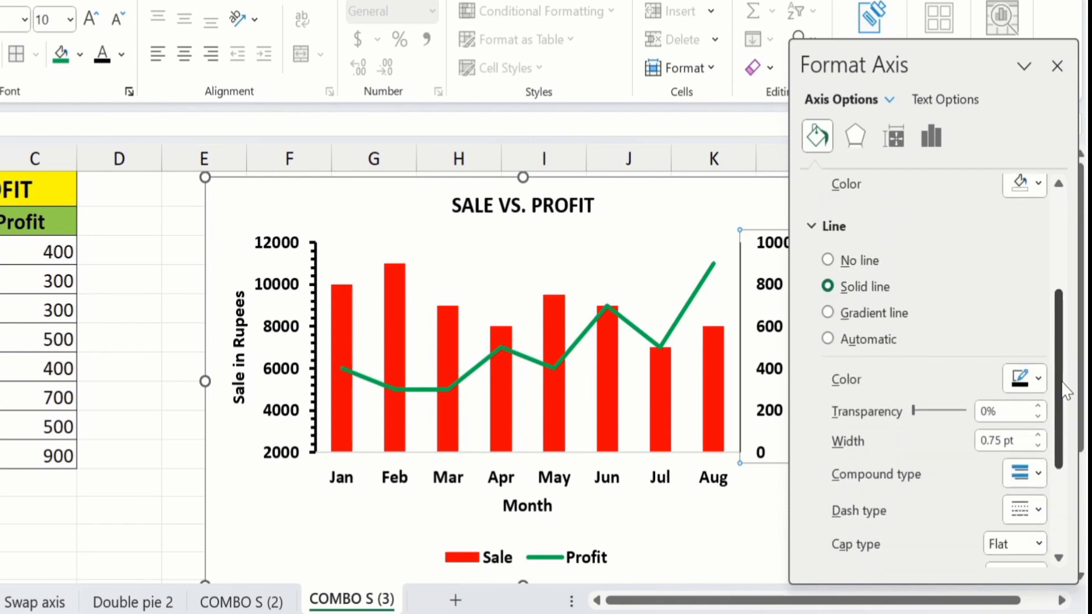
{"action": "left_click", "coordinate": [1039, 379]}
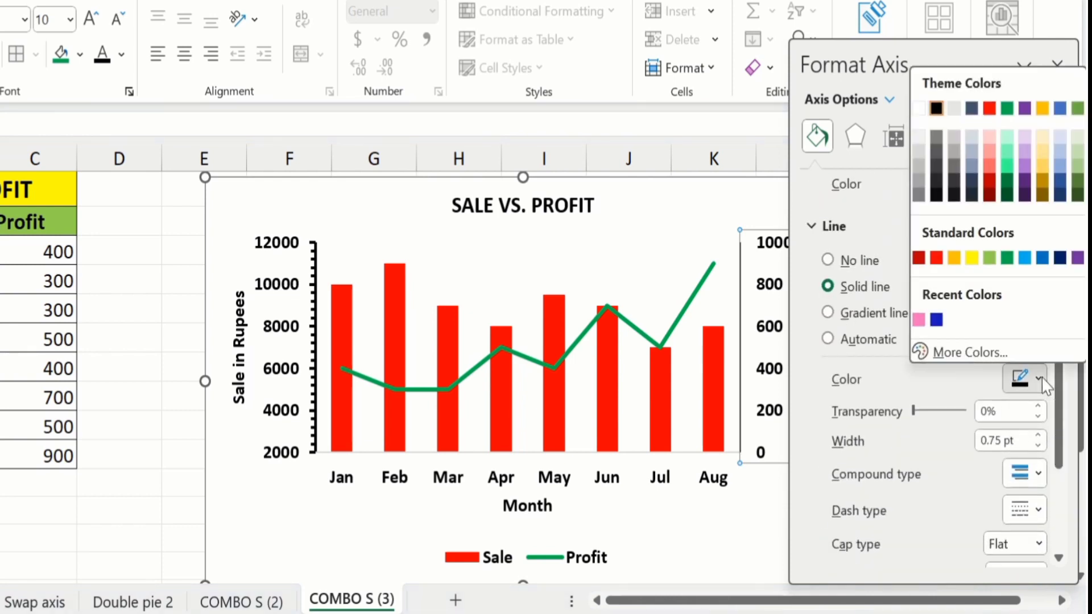
{"action": "left_click", "coordinate": [937, 108]}
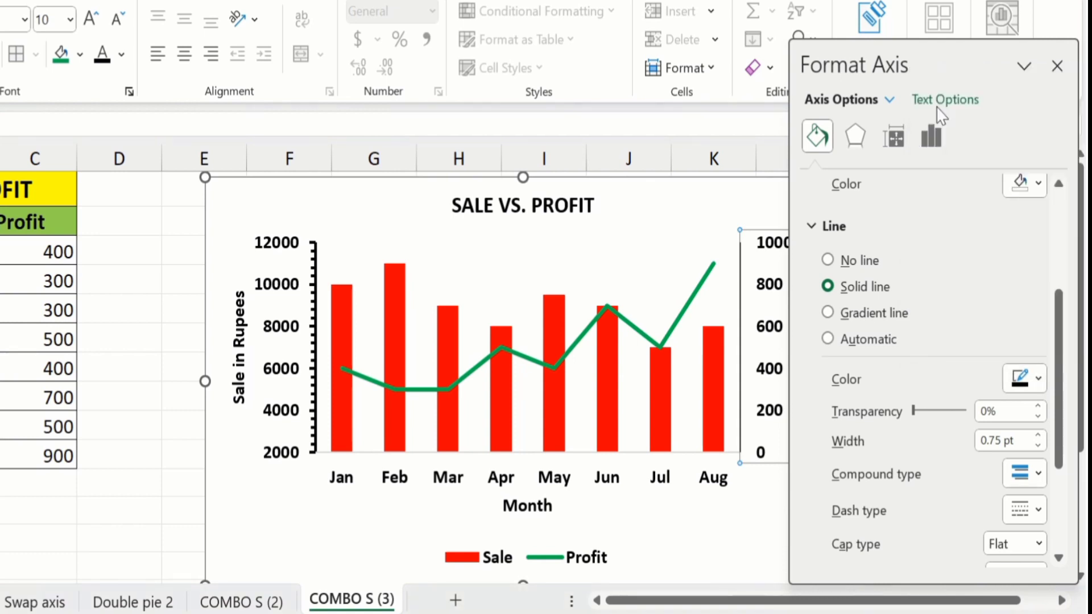
Increase the secondary vertical axis line's width to 1.5 pt.
{"action": "left_click", "coordinate": [1038, 436]}
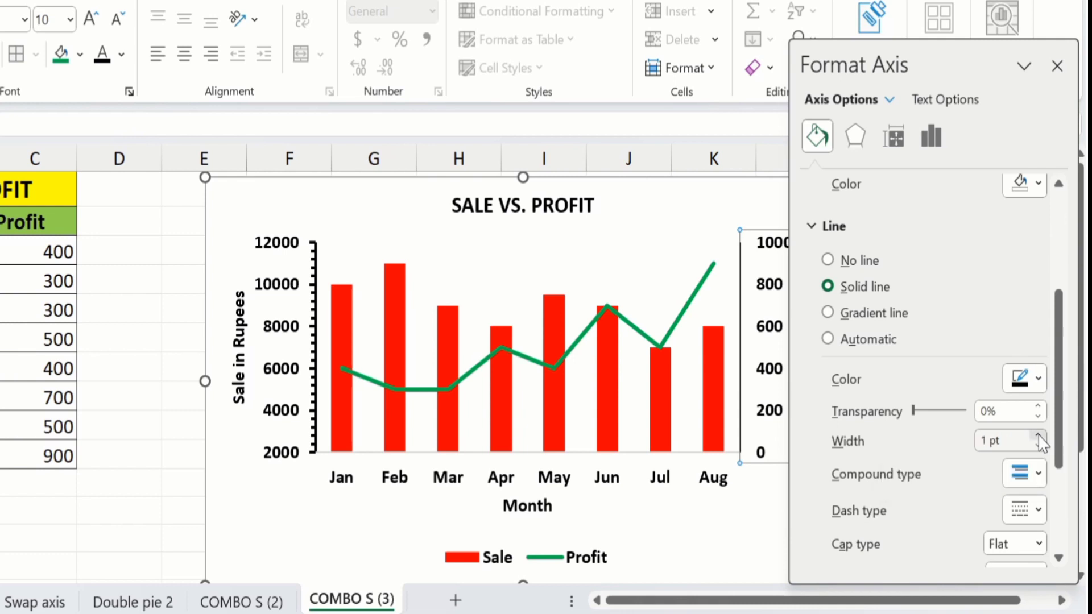
{"action": "left_click", "coordinate": [1038, 436]}
{"action": "left_click", "coordinate": [1038, 437]}
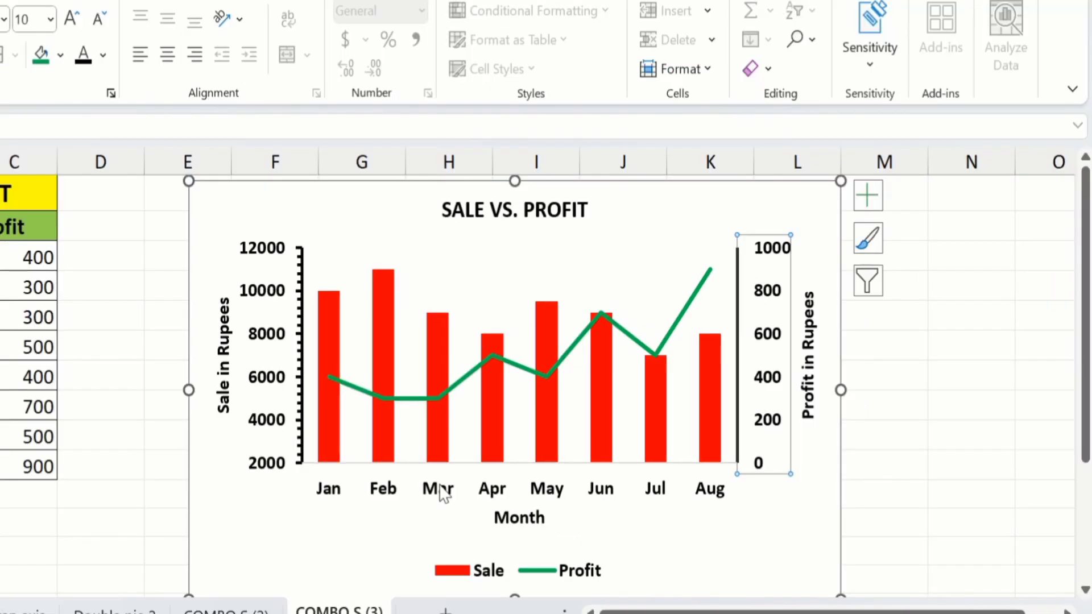
Give the horizontal month axis a solid line.
{"action": "left_click", "coordinate": [558, 477]}
{"action": "right_click", "coordinate": [443, 493]}
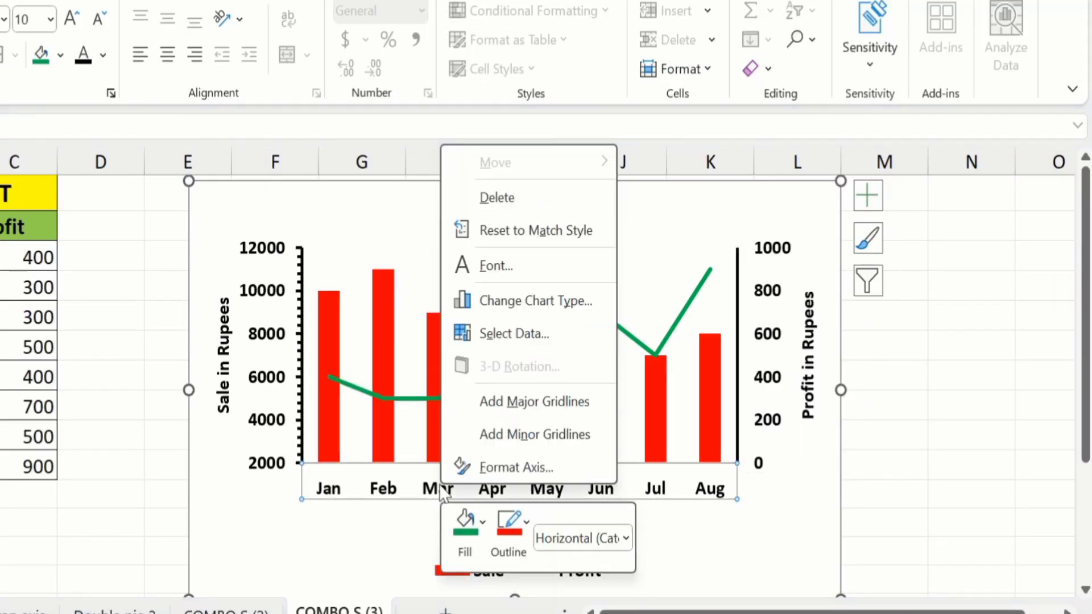
{"action": "left_click", "coordinate": [514, 471]}
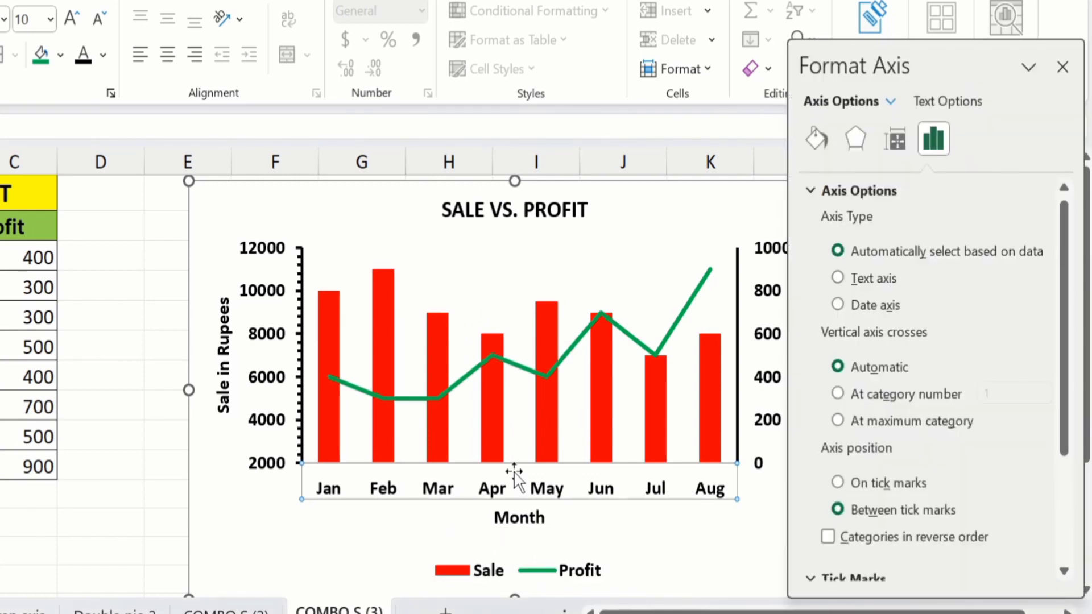
{"action": "left_click", "coordinate": [817, 138]}
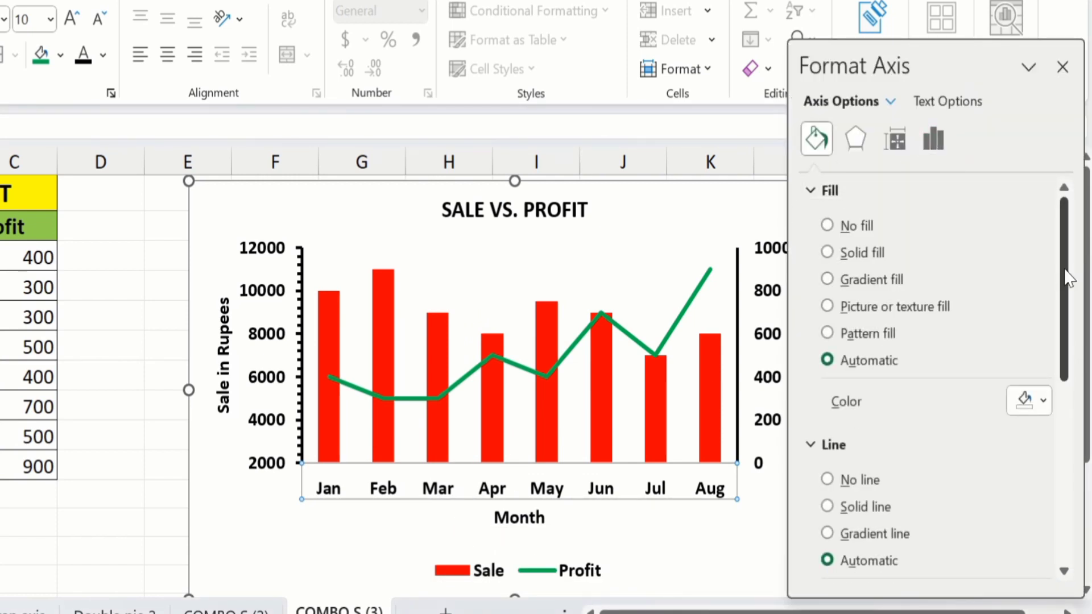
{"action": "left_click_drag", "start_coordinate": [1067, 274], "coordinate": [1068, 359]}
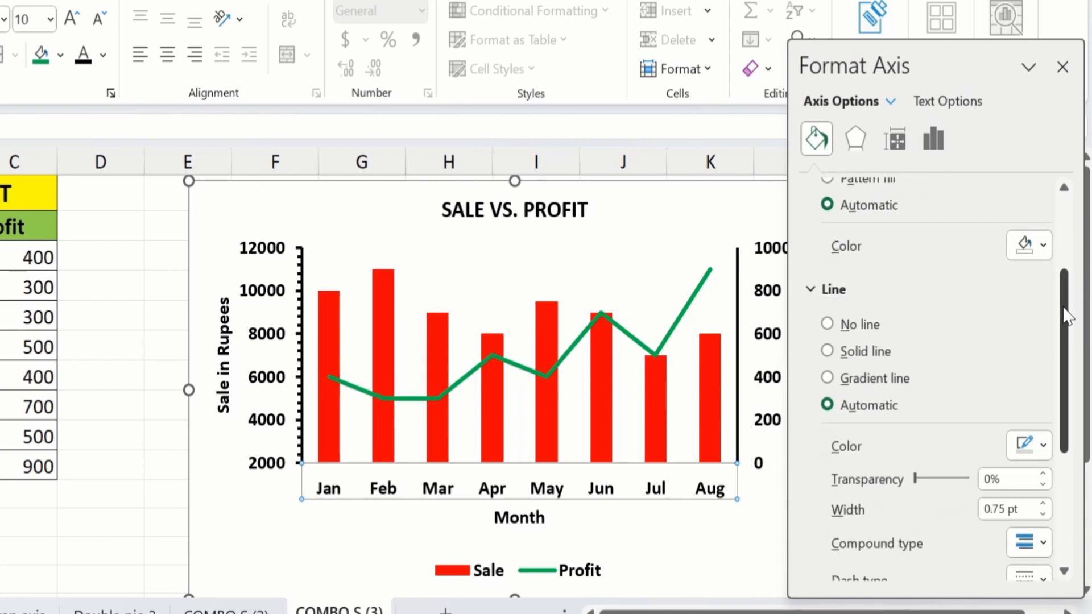
{"action": "left_click", "coordinate": [827, 351]}
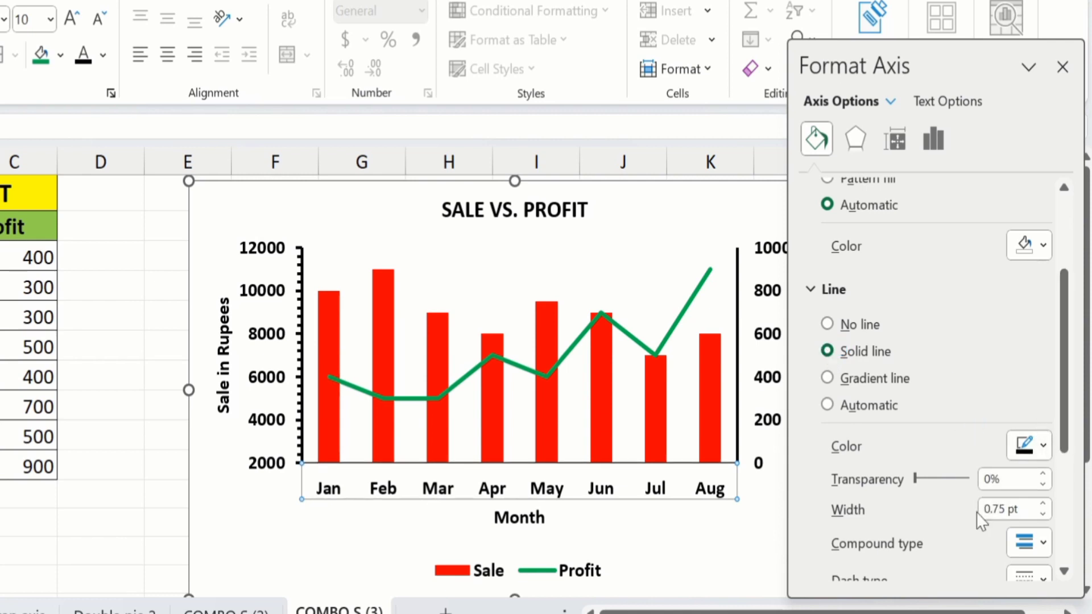
Increase the horizontal month axis line's width to 1.5 pt and close its formatting options.
{"action": "left_click", "coordinate": [1043, 504]}
{"action": "left_click", "coordinate": [1043, 503]}
{"action": "left_click", "coordinate": [1043, 504]}
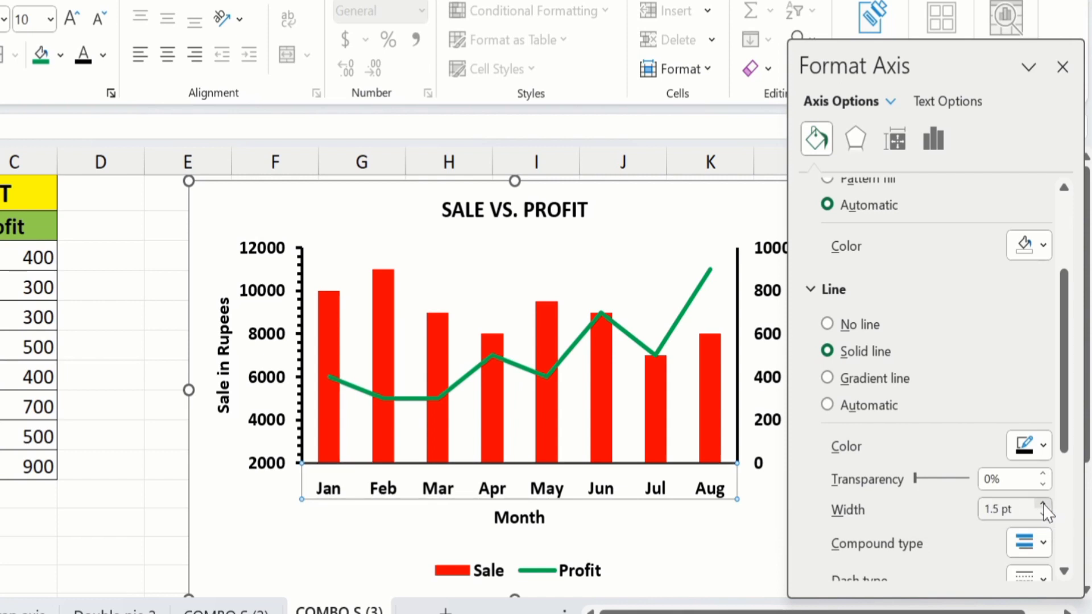
{"action": "left_click", "coordinate": [1062, 66]}
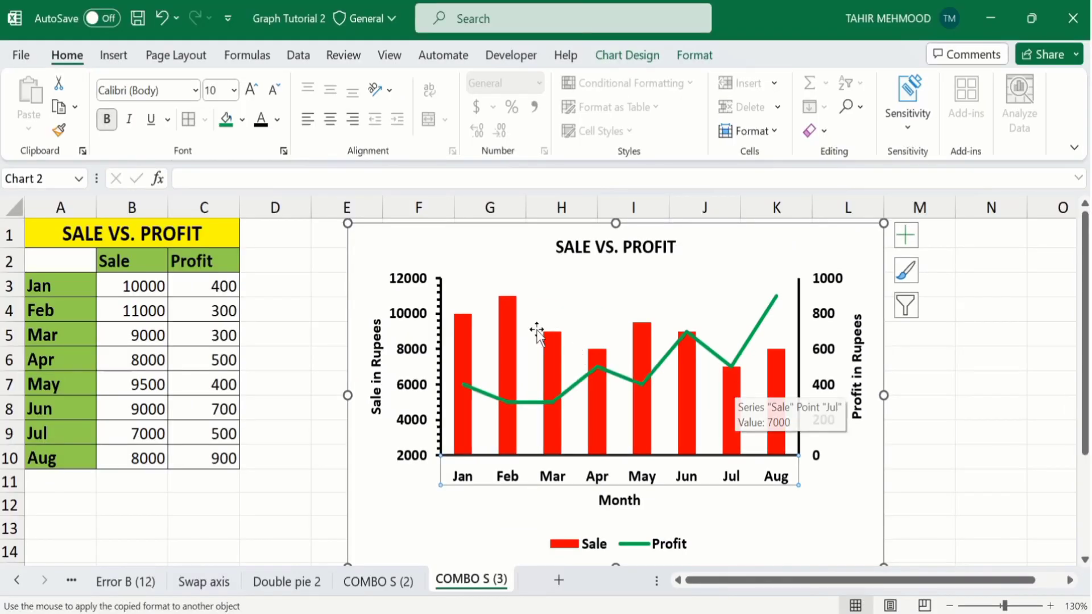
Plot the Sale column series on the secondary axis.
{"action": "left_click", "coordinate": [460, 325]}
{"action": "right_click", "coordinate": [458, 323]}
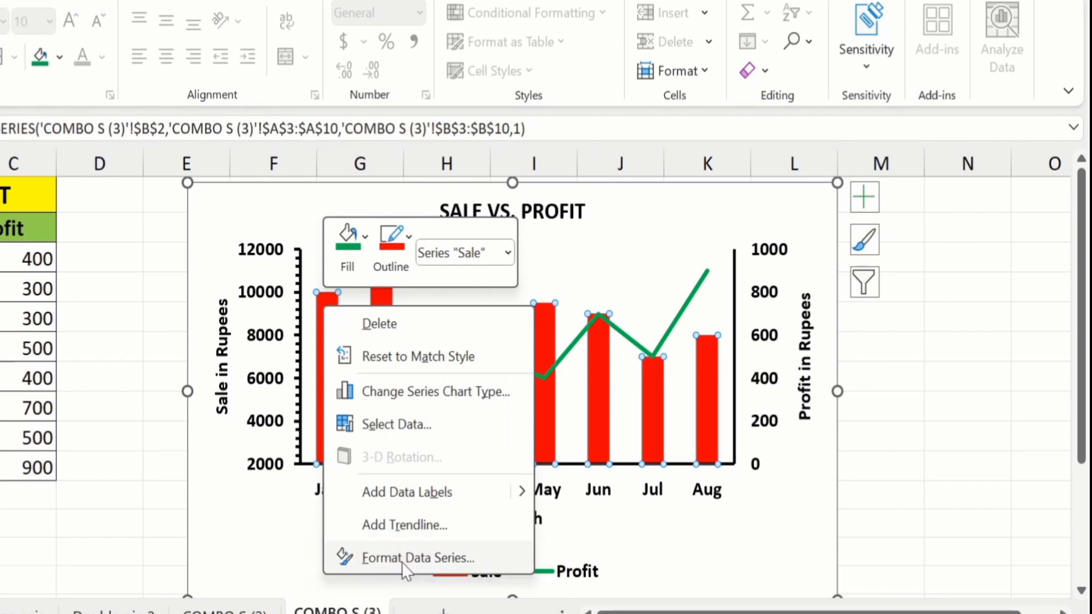
{"action": "left_click", "coordinate": [402, 559]}
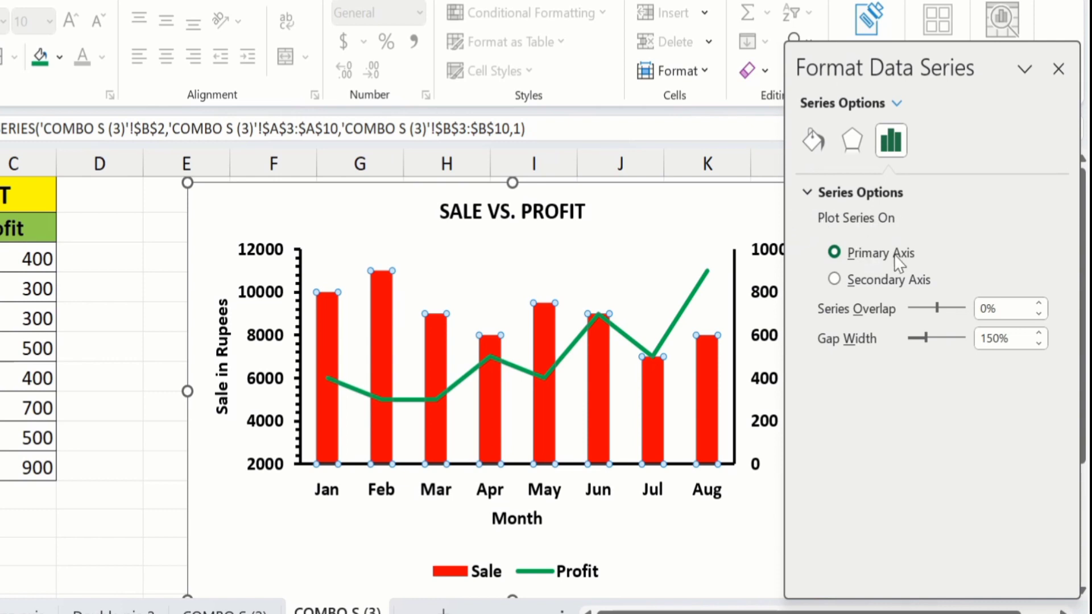
{"action": "left_click", "coordinate": [834, 279]}
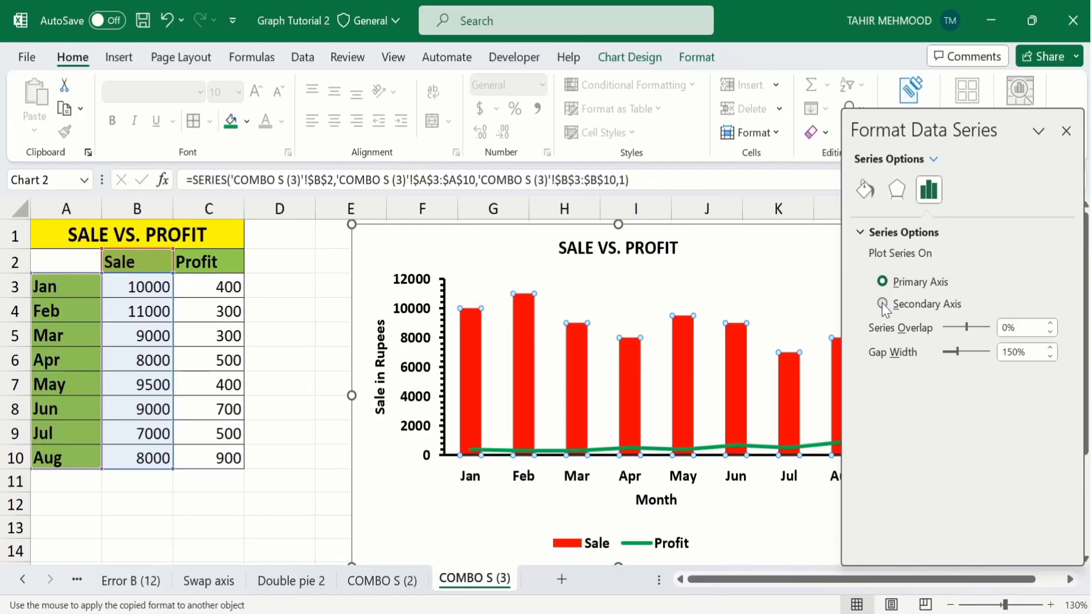
{"action": "left_click", "coordinate": [882, 304]}
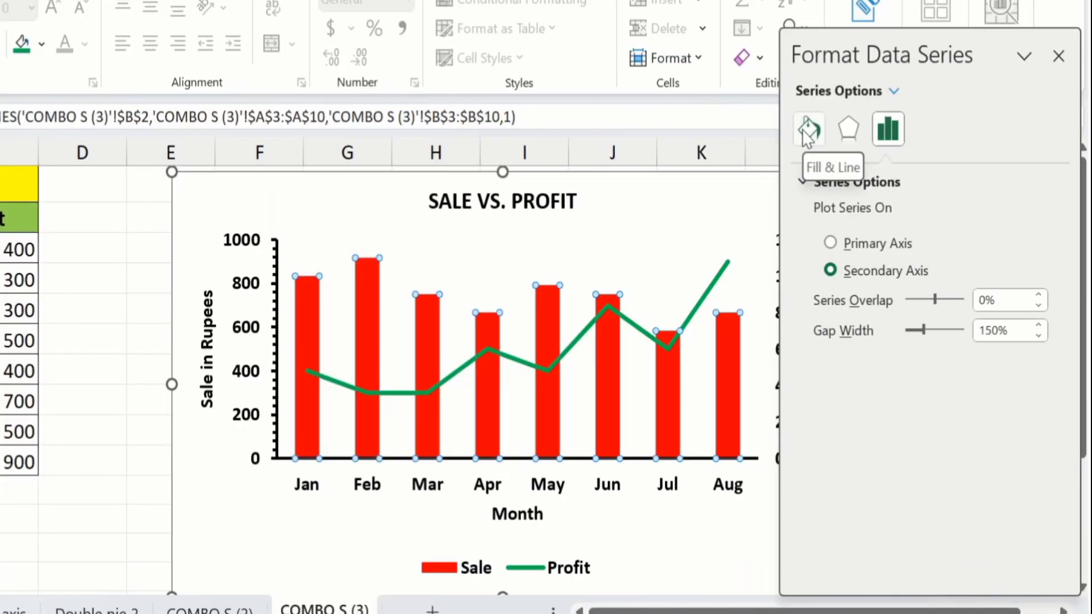
Fill the Sale columns with solid light green from the standard colors.
{"action": "left_click", "coordinate": [808, 131]}
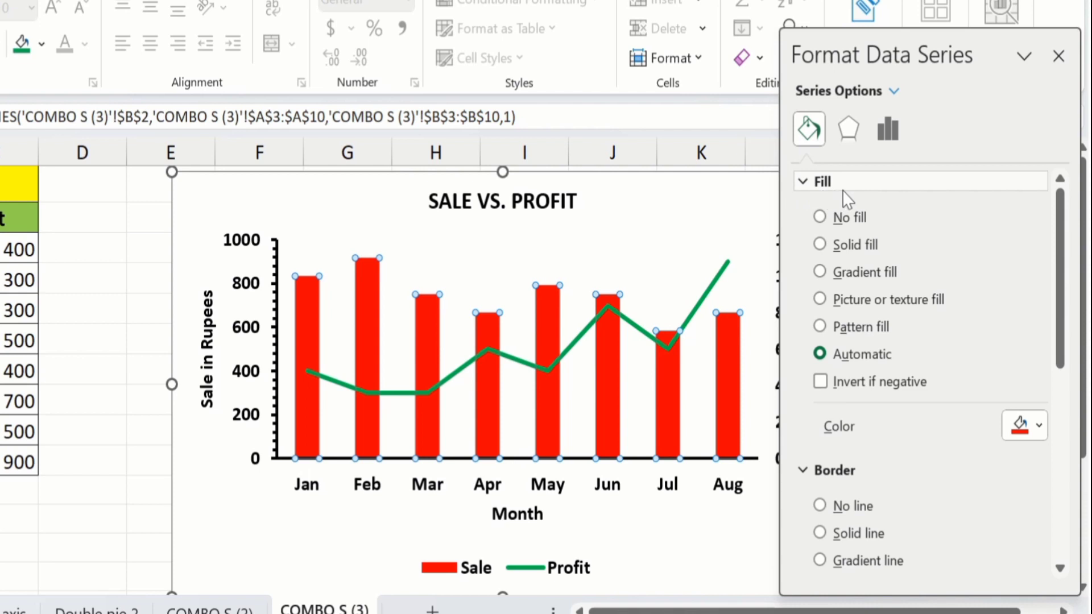
{"action": "left_click", "coordinate": [820, 245]}
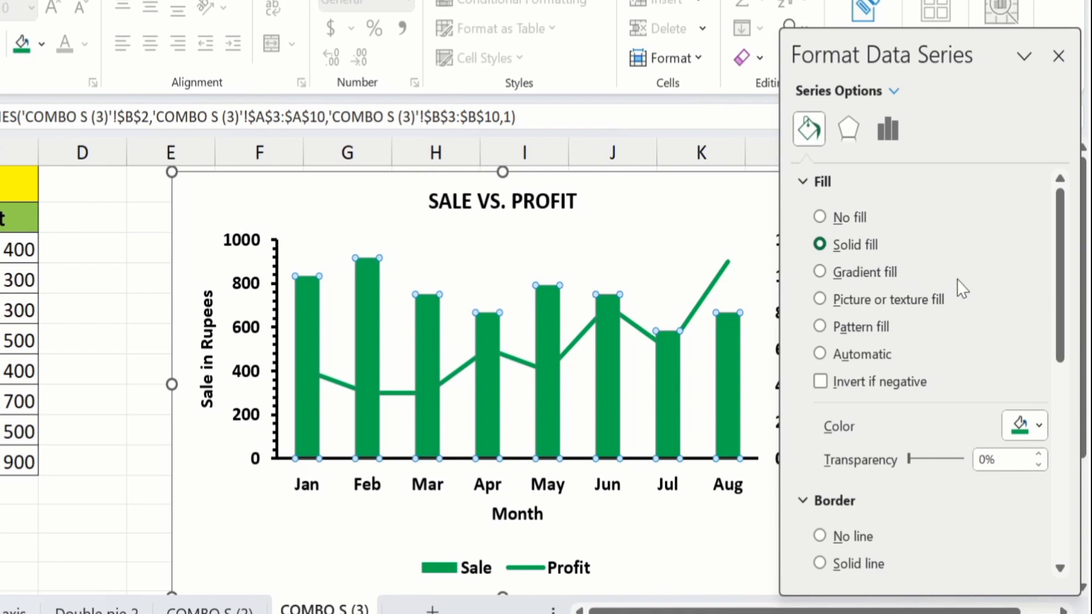
{"action": "left_click", "coordinate": [1038, 430]}
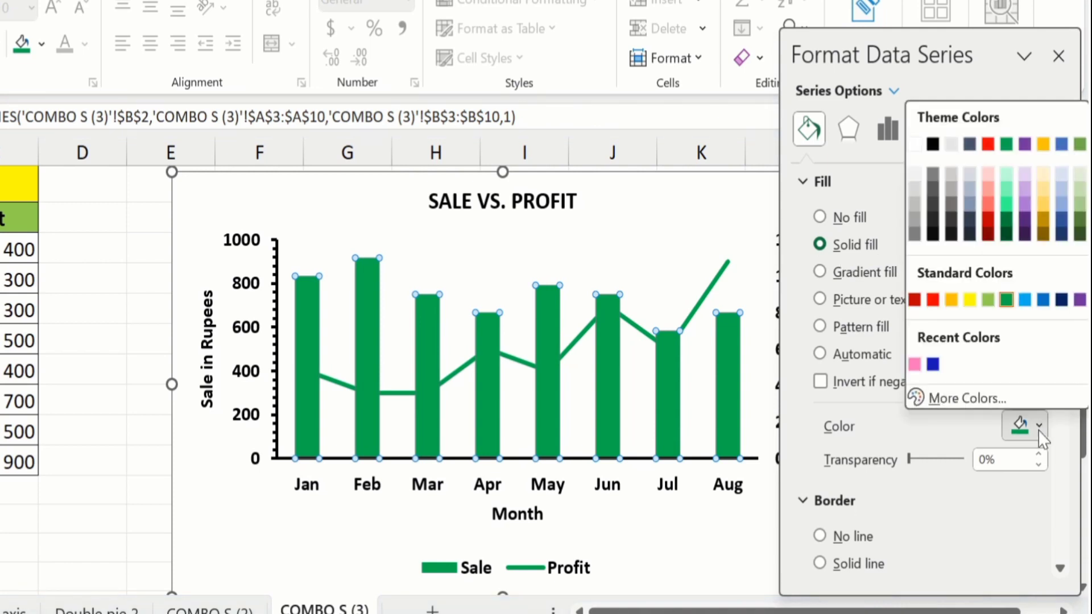
{"action": "left_click", "coordinate": [987, 300]}
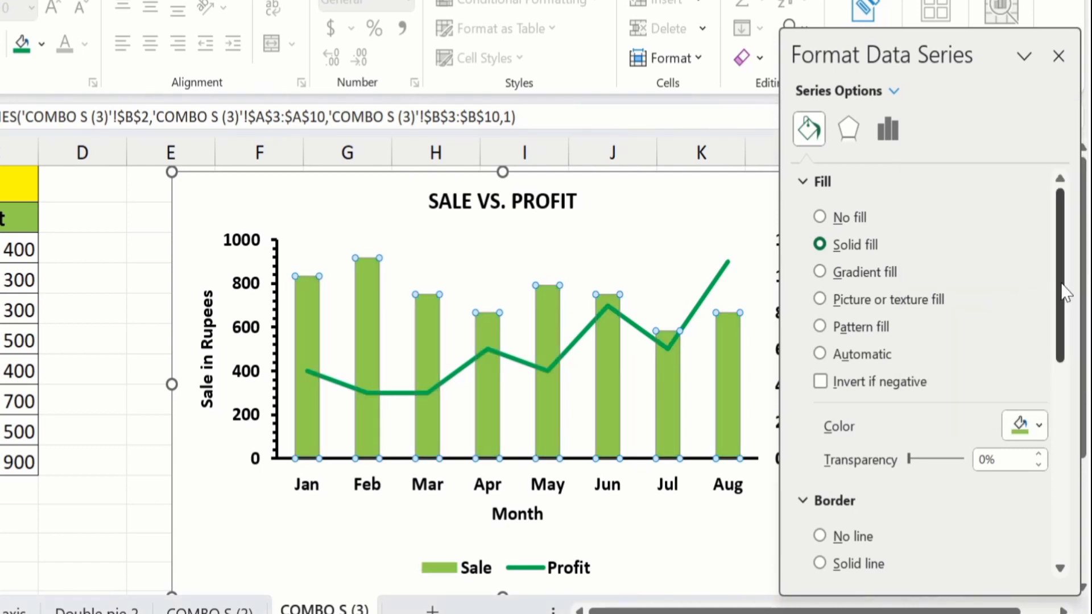
Outline the Sale columns with a solid black 1 pt border and close their formatting options.
{"action": "left_click_drag", "start_coordinate": [1064, 293], "coordinate": [1067, 380]}
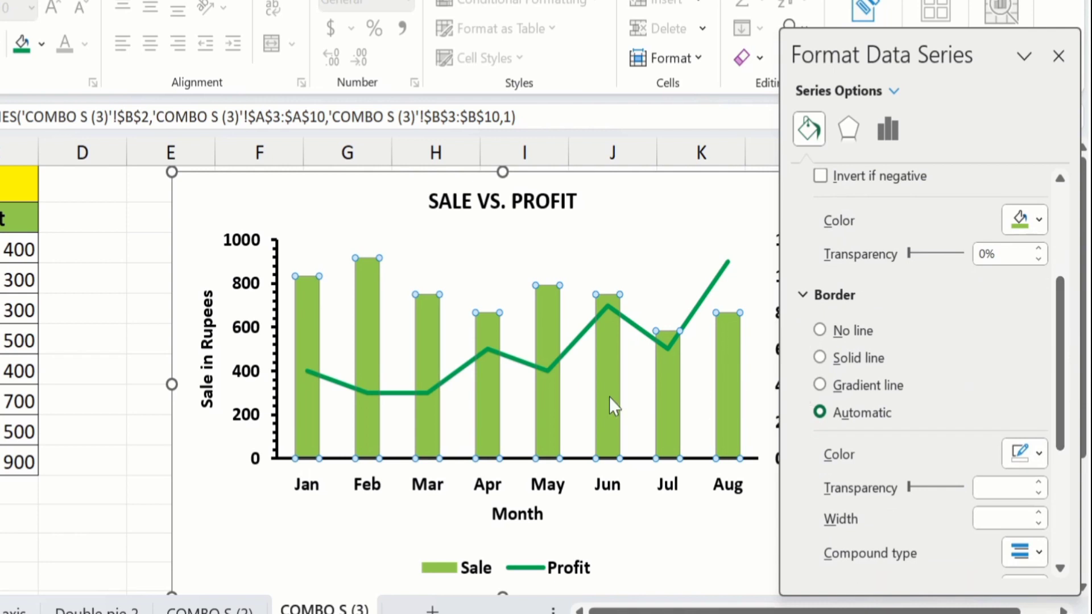
{"action": "left_click", "coordinate": [820, 356]}
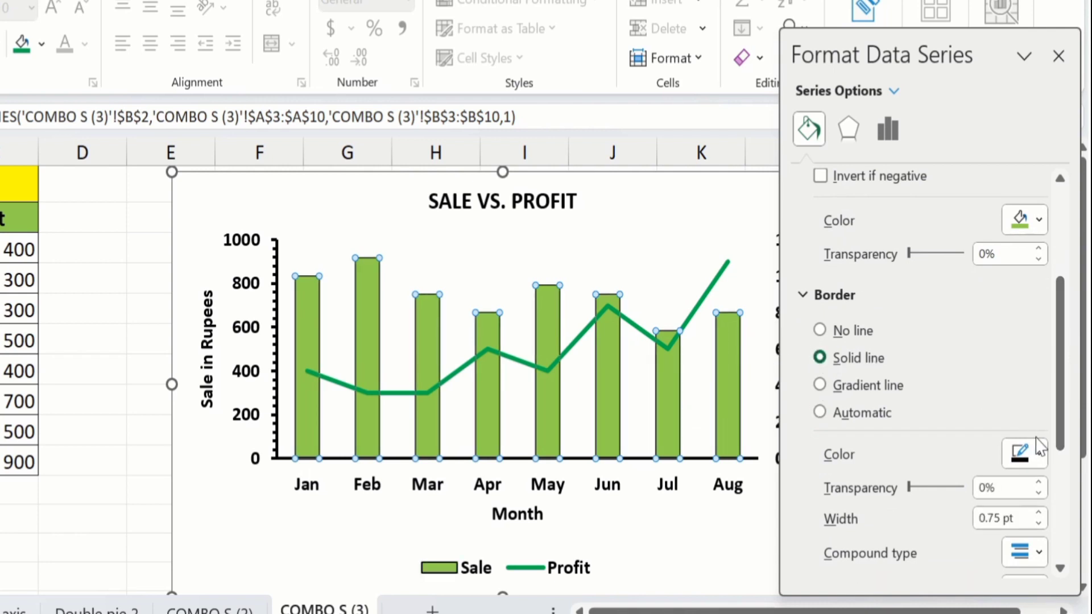
{"action": "left_click", "coordinate": [1040, 459]}
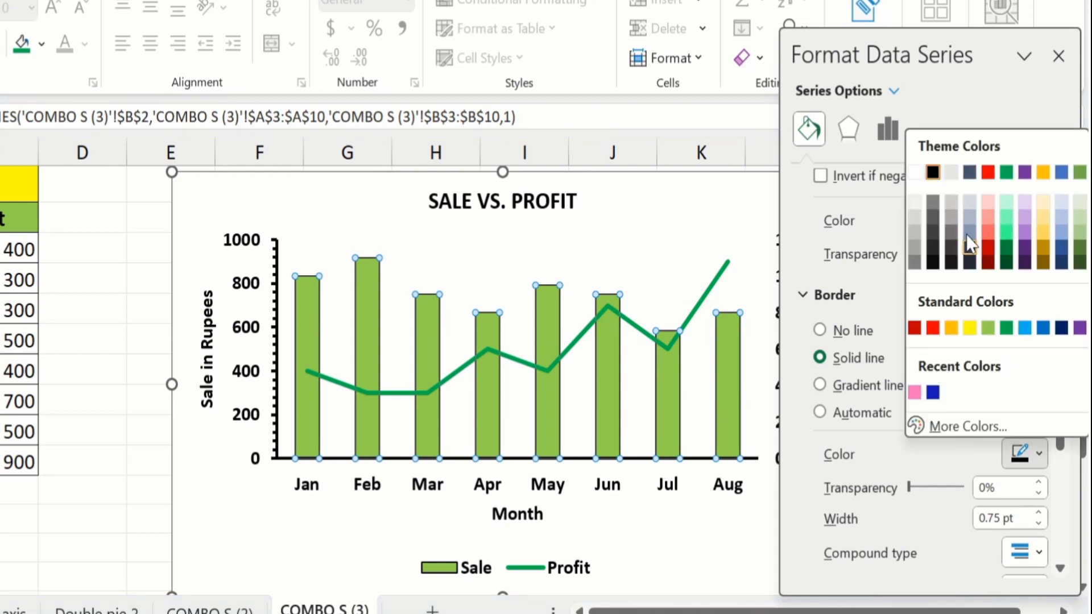
{"action": "left_click", "coordinate": [933, 172]}
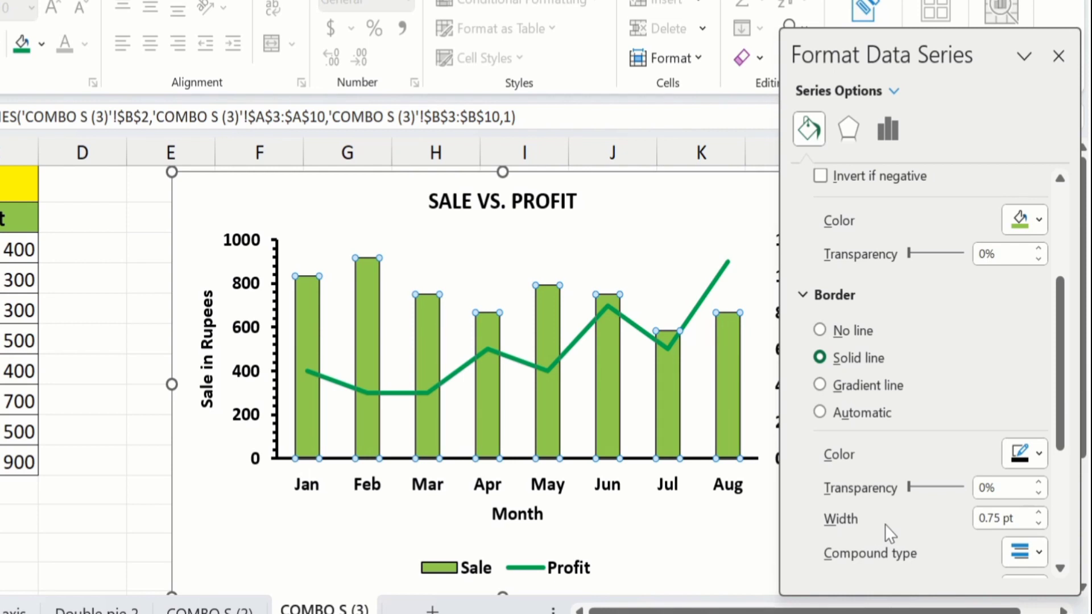
{"action": "left_click", "coordinate": [1038, 513]}
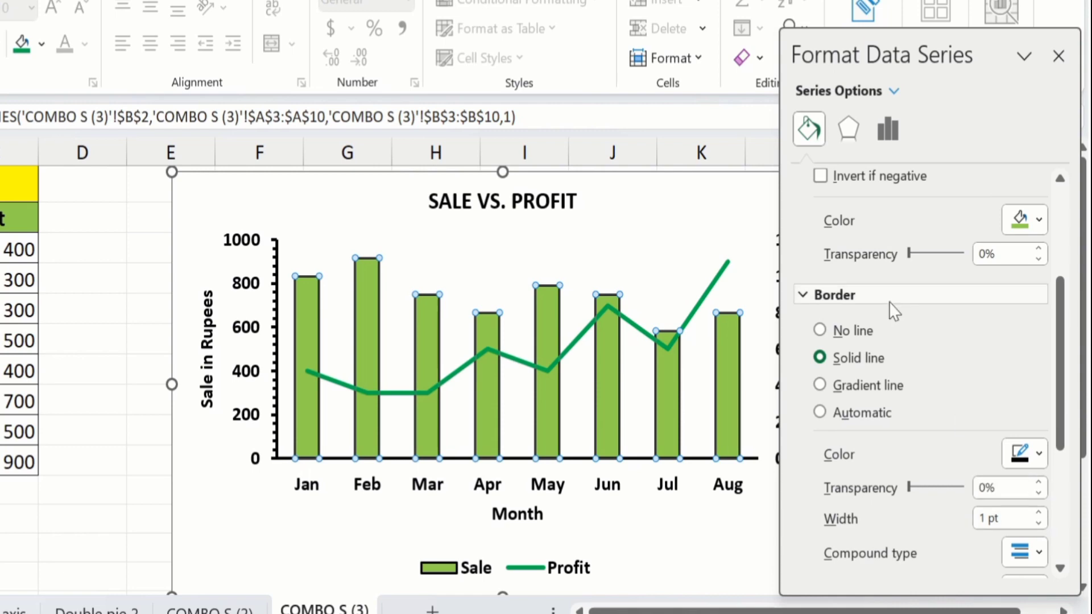
{"action": "left_click", "coordinate": [1055, 53]}
{"action": "left_click", "coordinate": [990, 362]}
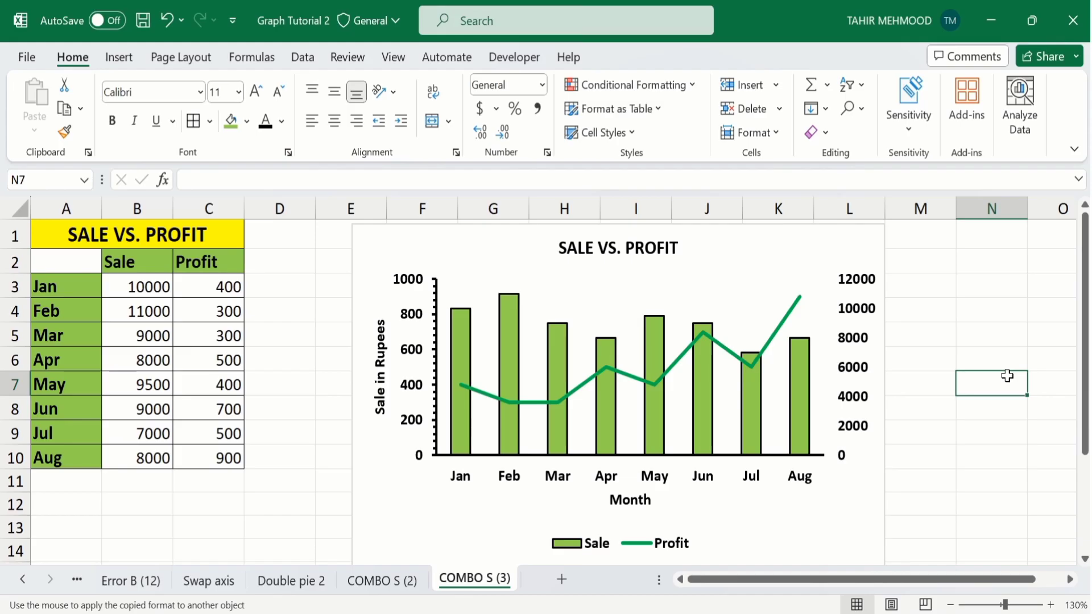
Add built-in triangle markers to the Profit line series.
{"action": "left_click", "coordinate": [790, 320]}
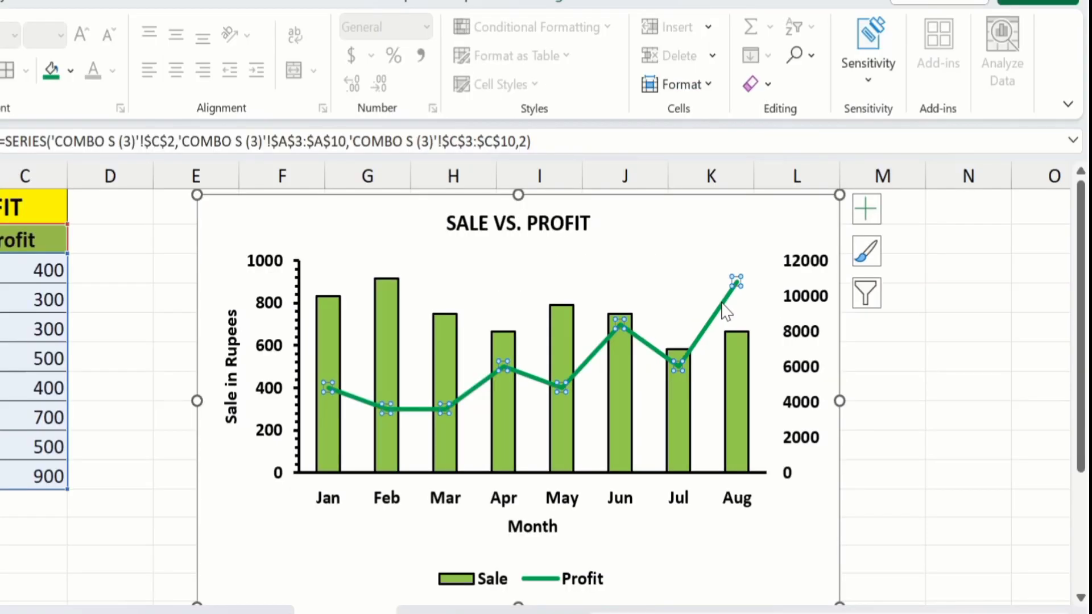
{"action": "right_click", "coordinate": [726, 312]}
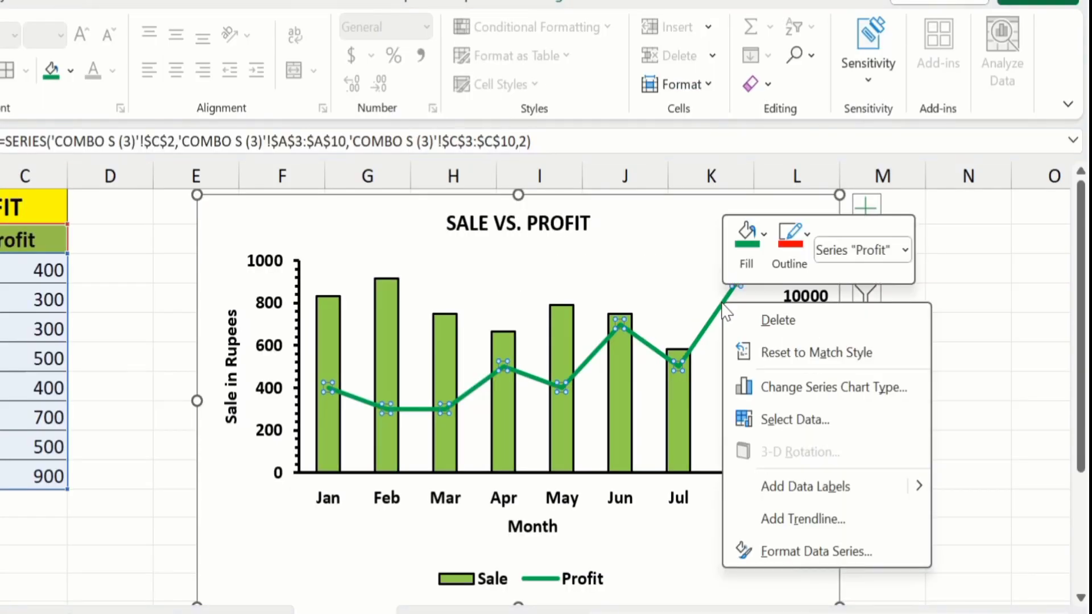
{"action": "left_click", "coordinate": [817, 559]}
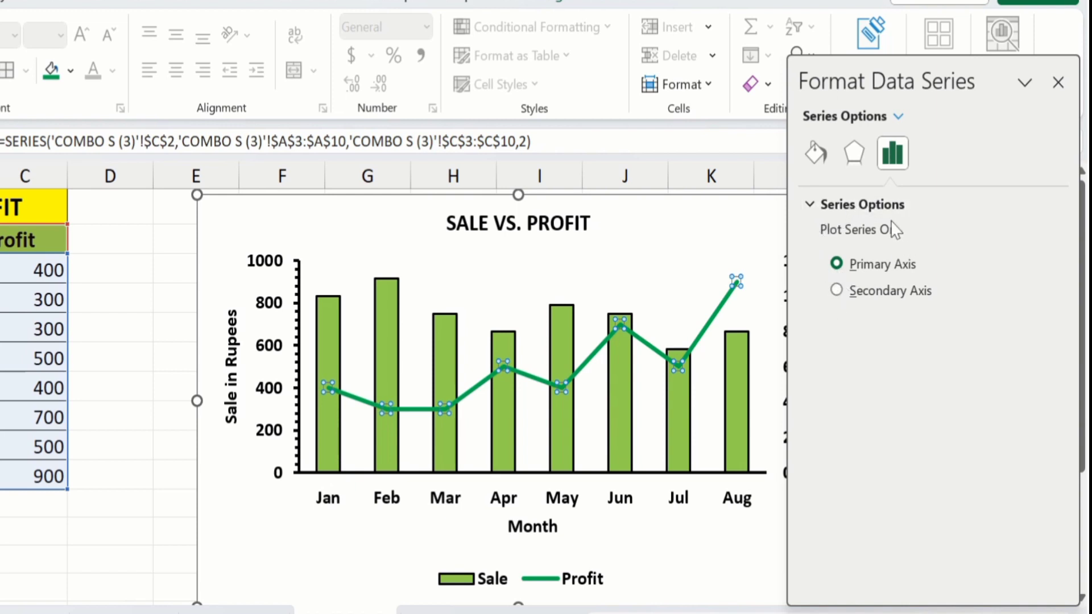
{"action": "left_click", "coordinate": [815, 153]}
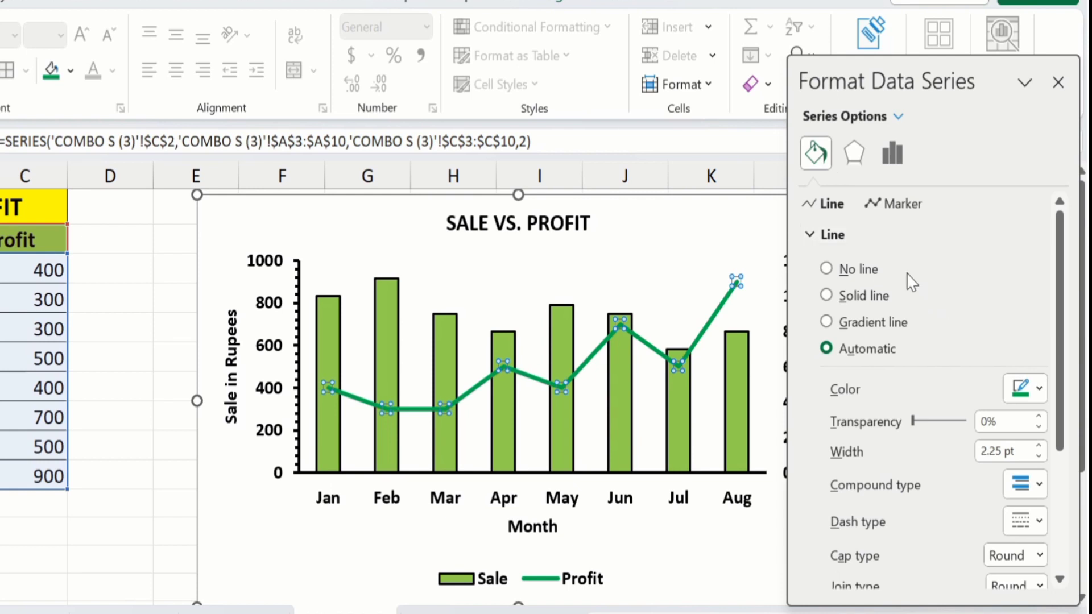
{"action": "left_click", "coordinate": [897, 208]}
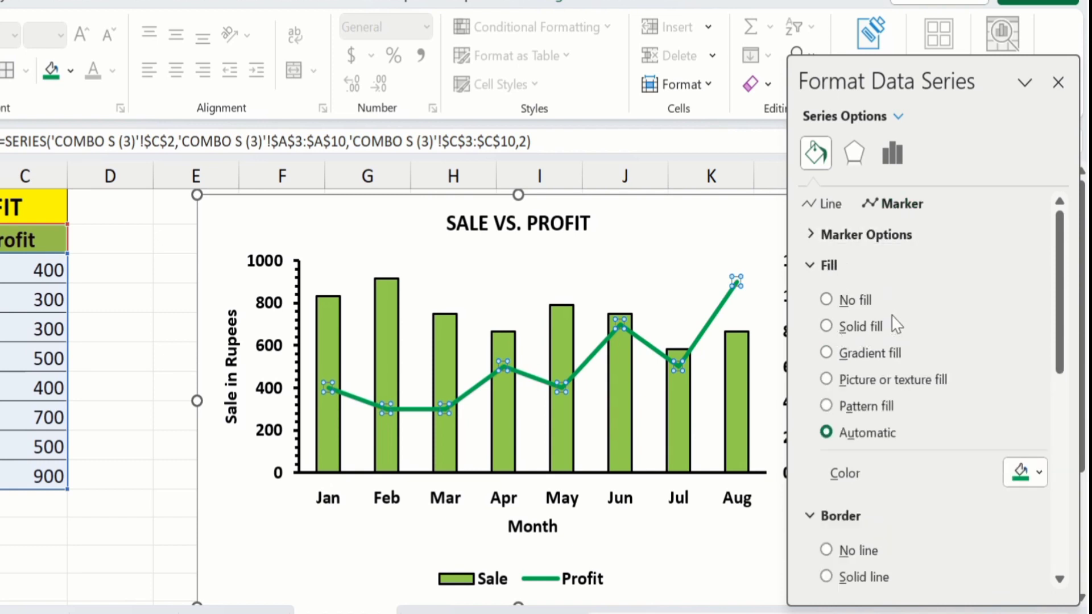
{"action": "left_click", "coordinate": [856, 245]}
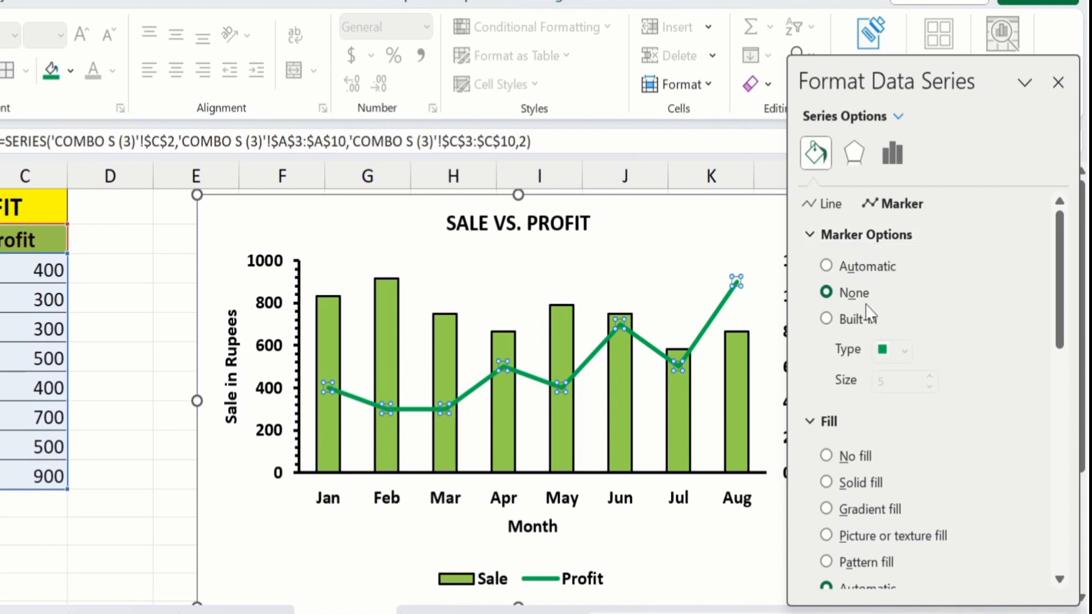
{"action": "left_click", "coordinate": [856, 319]}
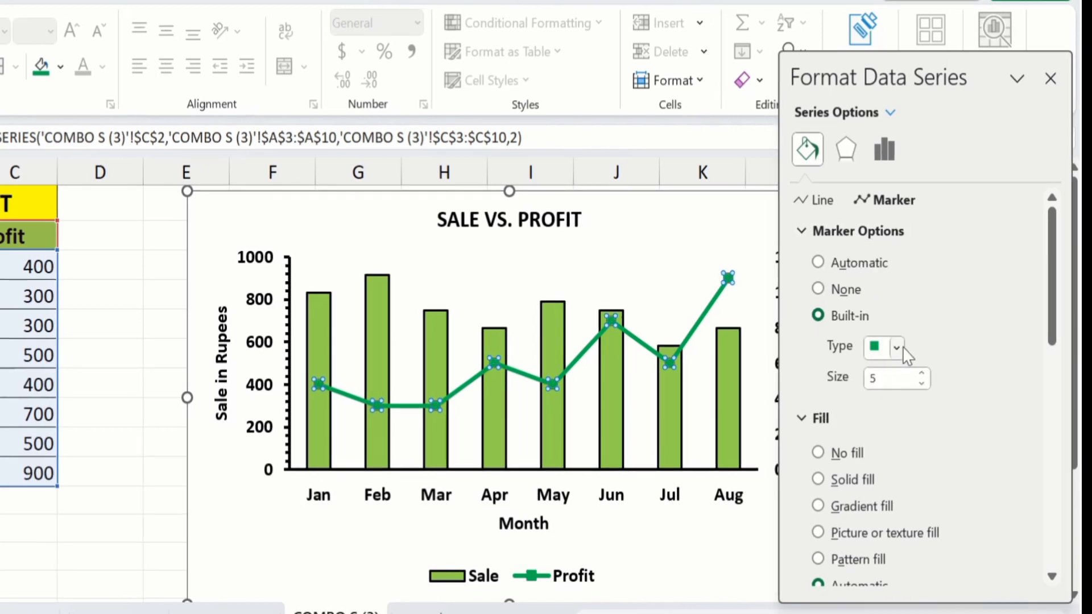
{"action": "left_click", "coordinate": [904, 348]}
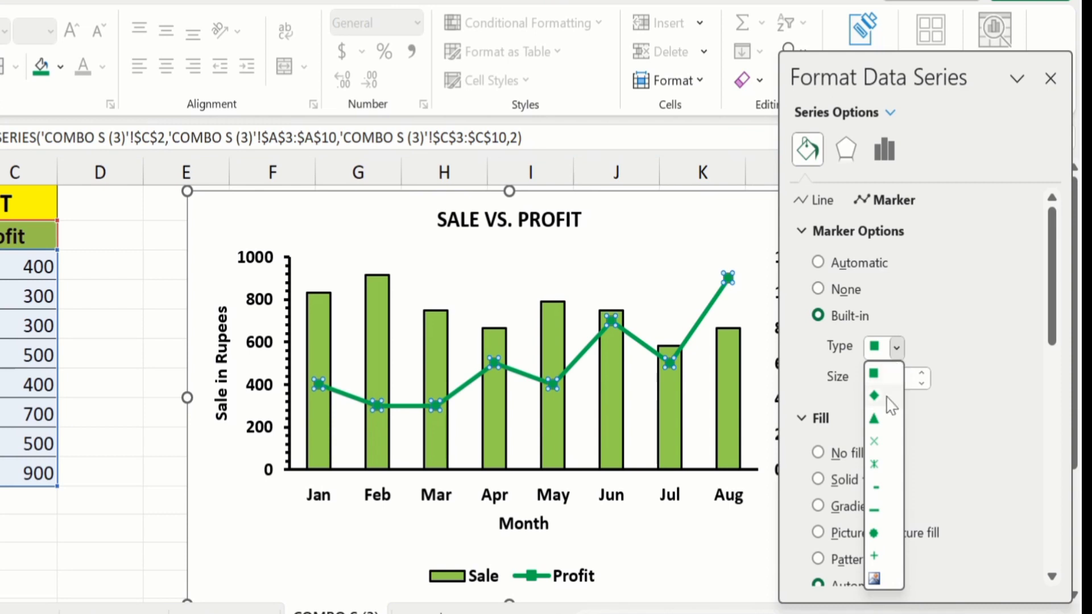
{"action": "left_click", "coordinate": [875, 420]}
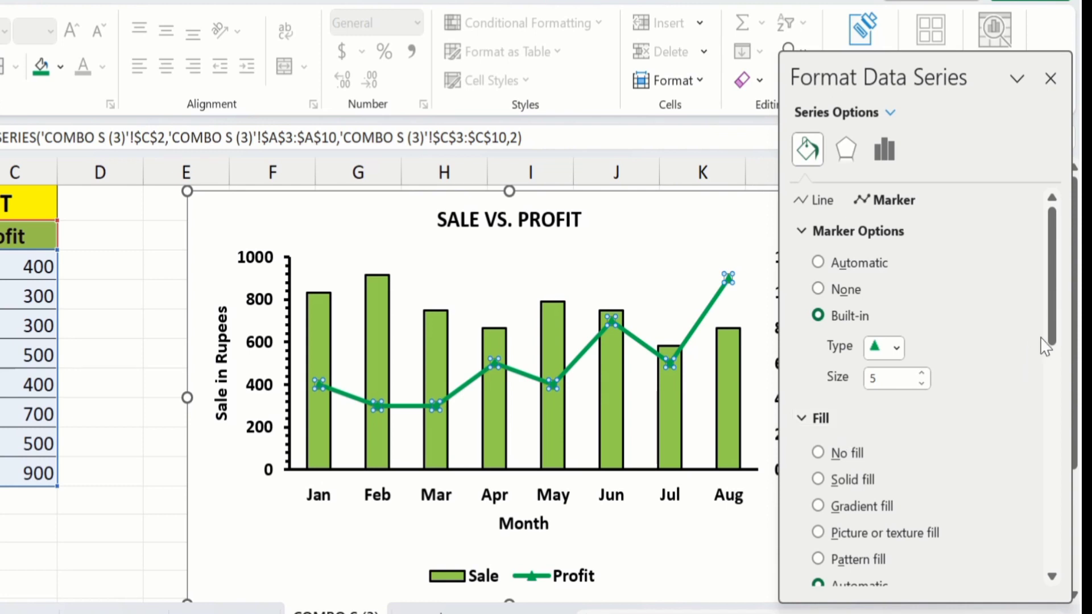
Give the Profit series a solid line in red from the standard colors.
{"action": "left_click_drag", "start_coordinate": [1051, 312], "coordinate": [1051, 370]}
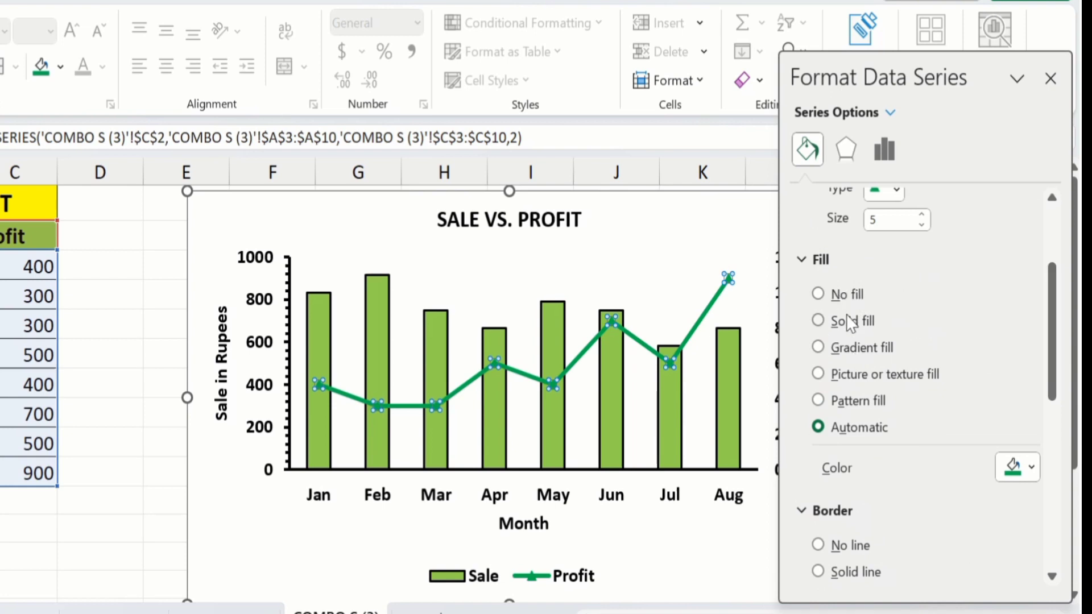
{"action": "mouse_move", "coordinate": [1053, 333]}
{"action": "left_mouse_down"}
{"action": "mouse_move", "coordinate": [1053, 368]}
{"action": "mouse_move", "coordinate": [1054, 223]}
{"action": "left_mouse_up"}
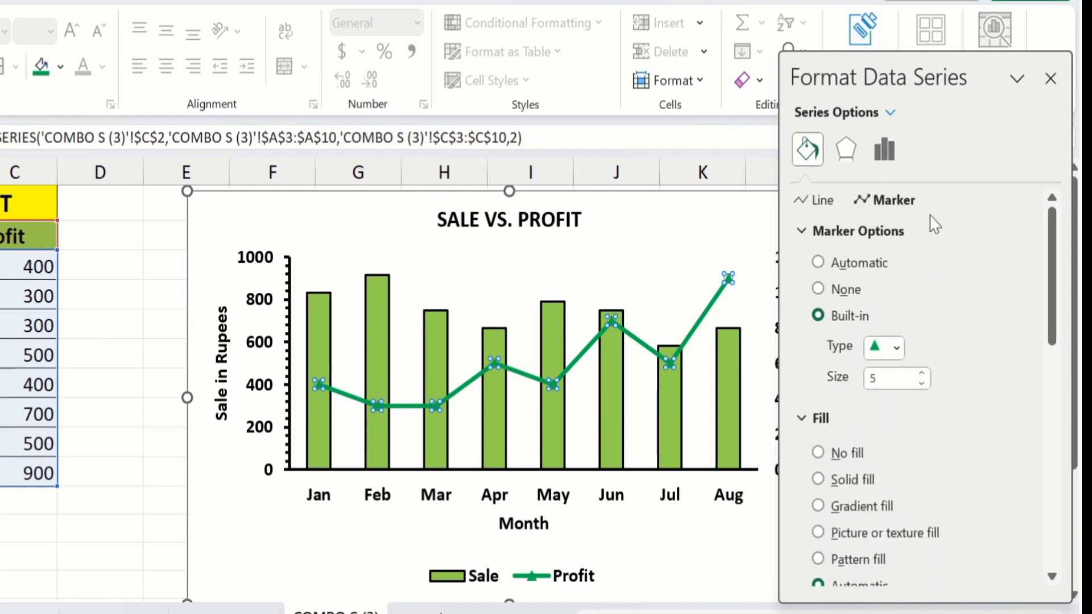
{"action": "left_click", "coordinate": [822, 200]}
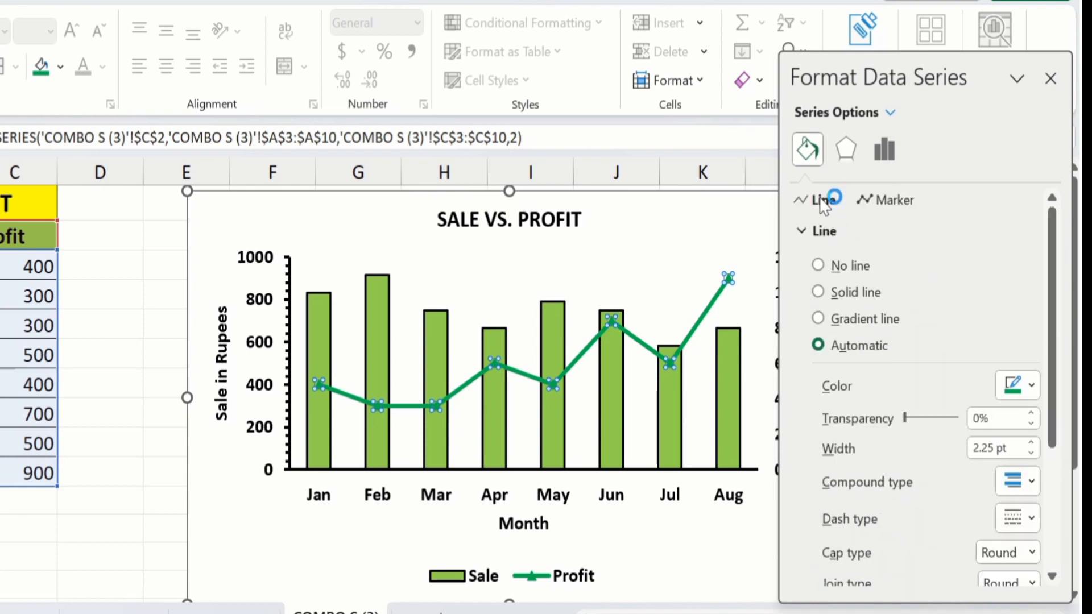
{"action": "left_click", "coordinate": [818, 292]}
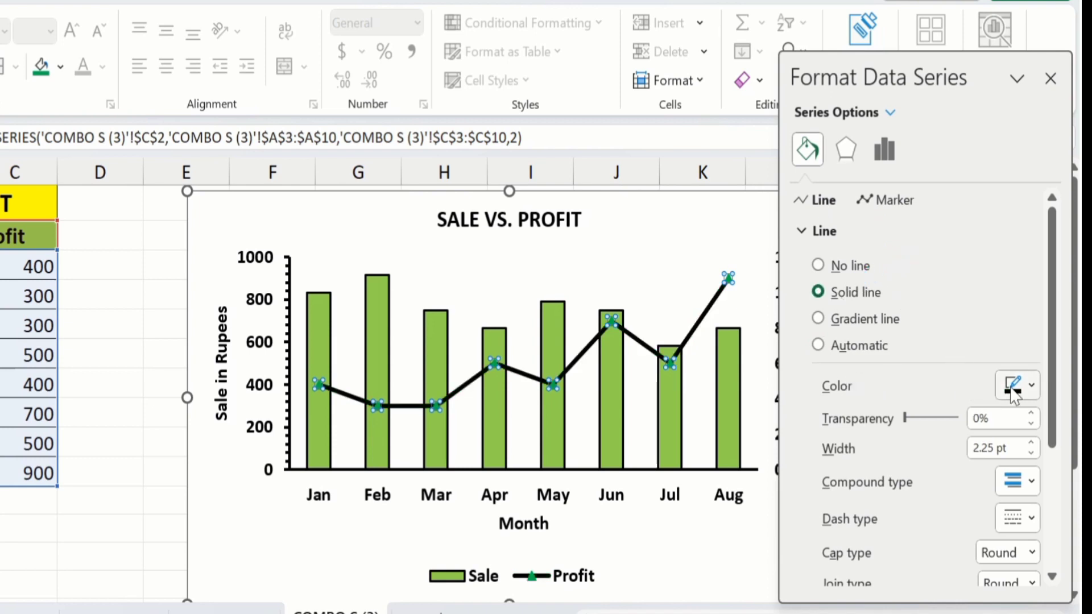
{"action": "left_click", "coordinate": [1031, 386]}
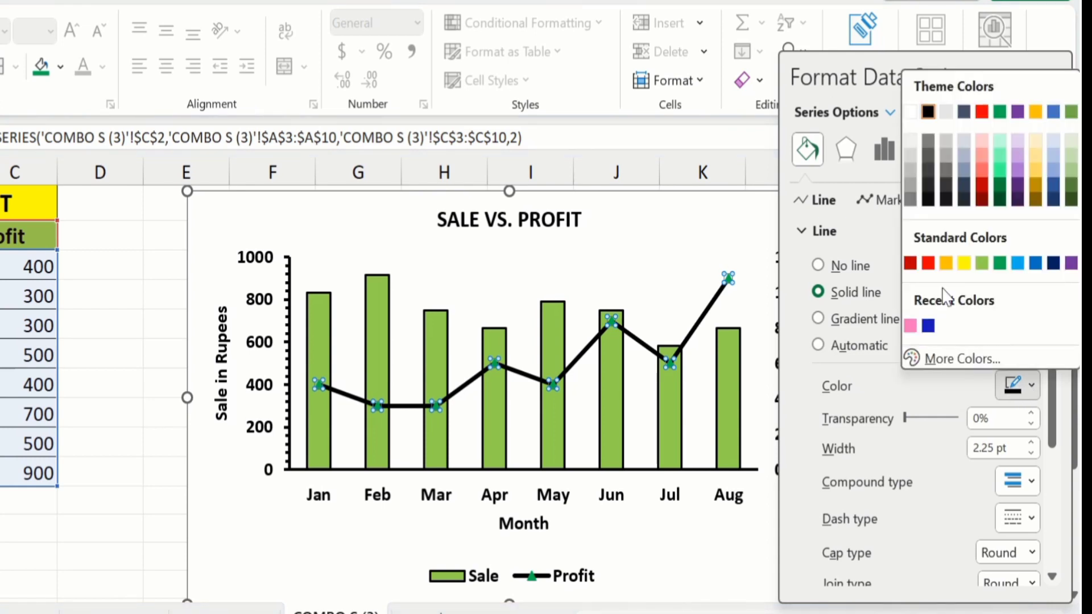
{"action": "left_click", "coordinate": [928, 263]}
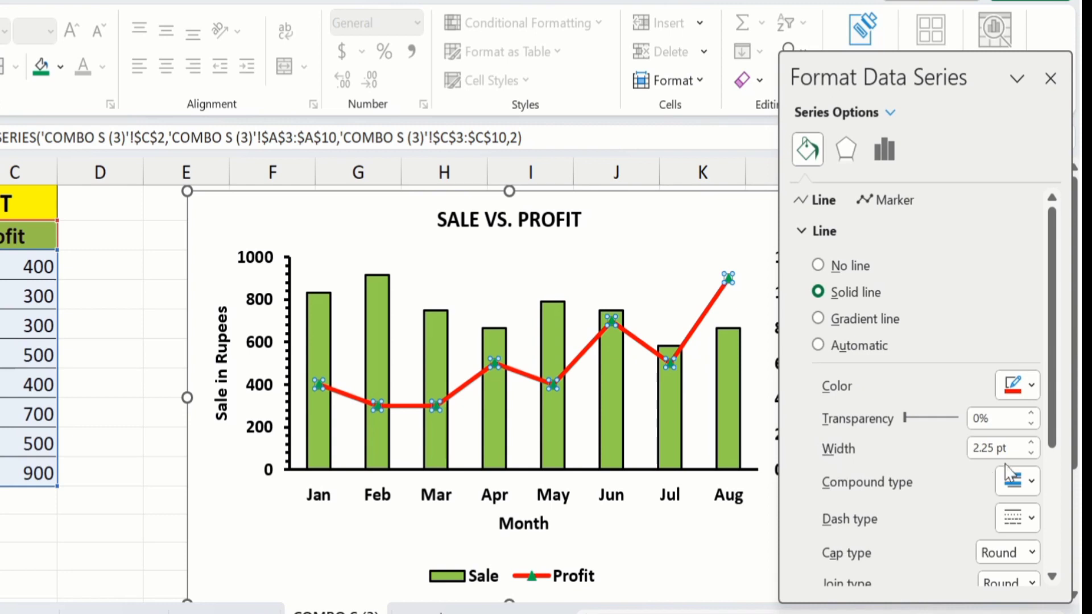
Set the Profit line's width to 2 pt and its dash type to the square-dot dashed style.
{"action": "left_click", "coordinate": [1031, 453]}
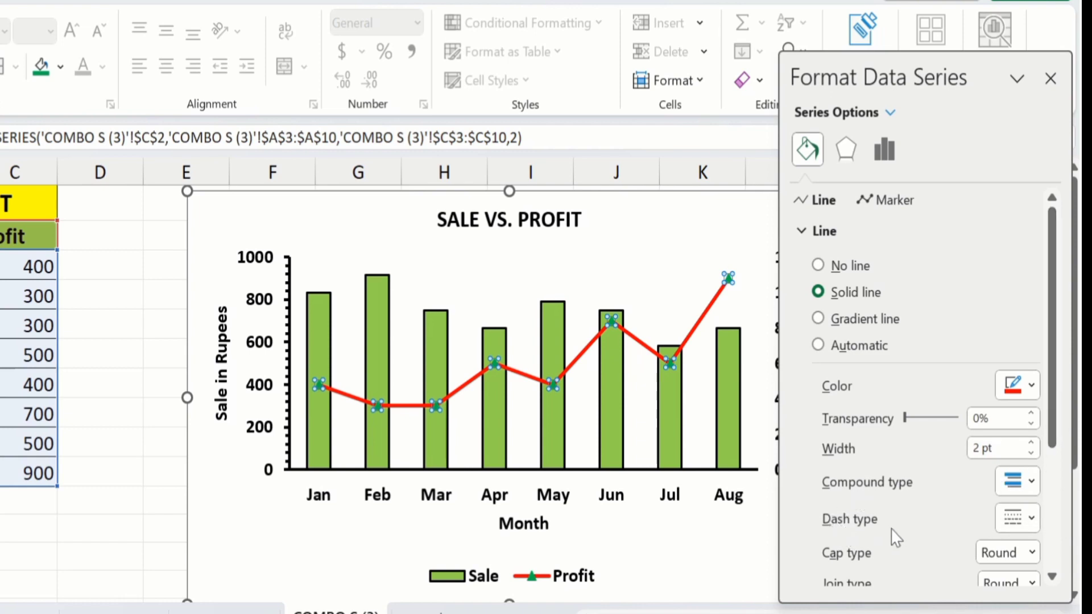
{"action": "left_click", "coordinate": [1031, 518]}
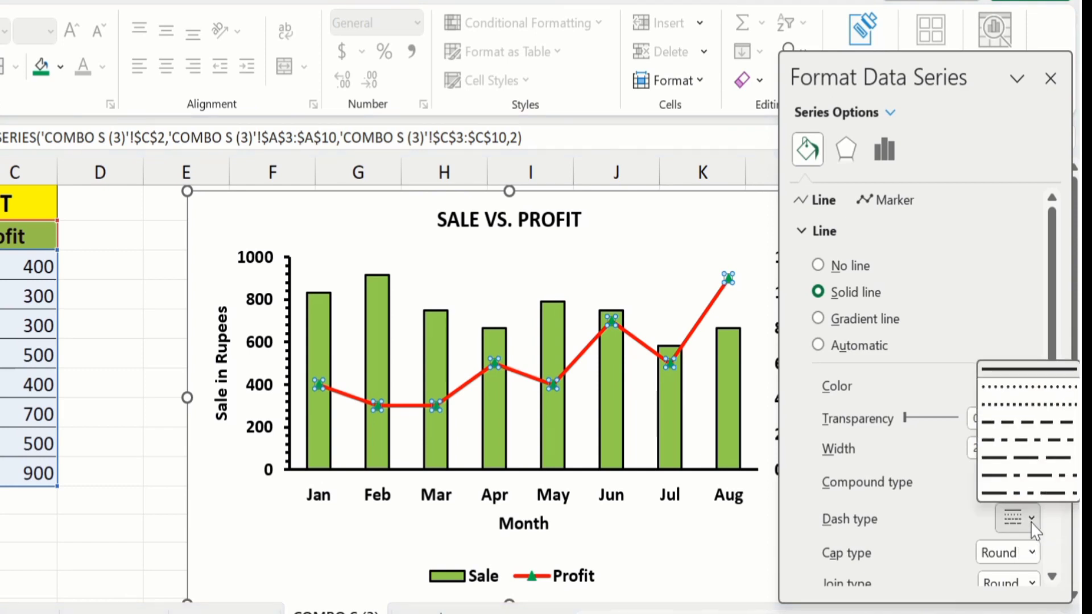
{"action": "left_click", "coordinate": [1008, 405]}
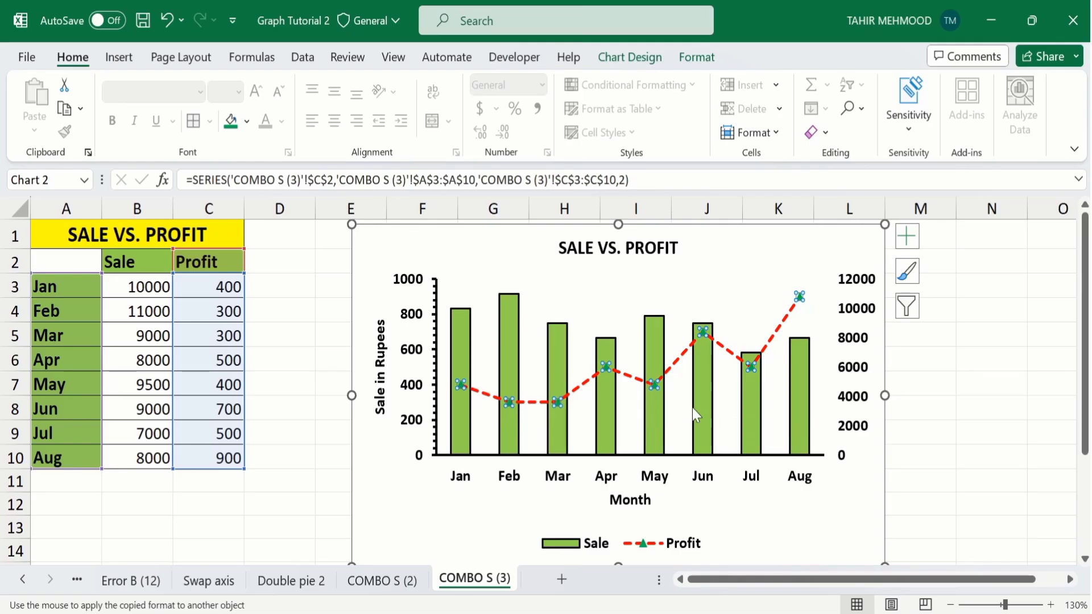